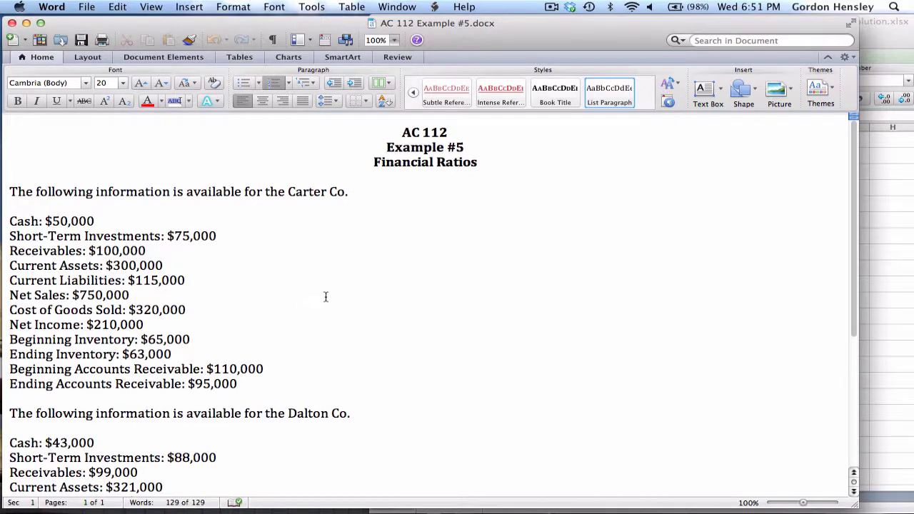
Review the Carter Co. and Dalton Co. figures and the required ratio questions in the Financial Ratios document.
{"action": "scroll", "coordinate": [325, 296], "scroll_direction": "down", "scroll_amount": 10}
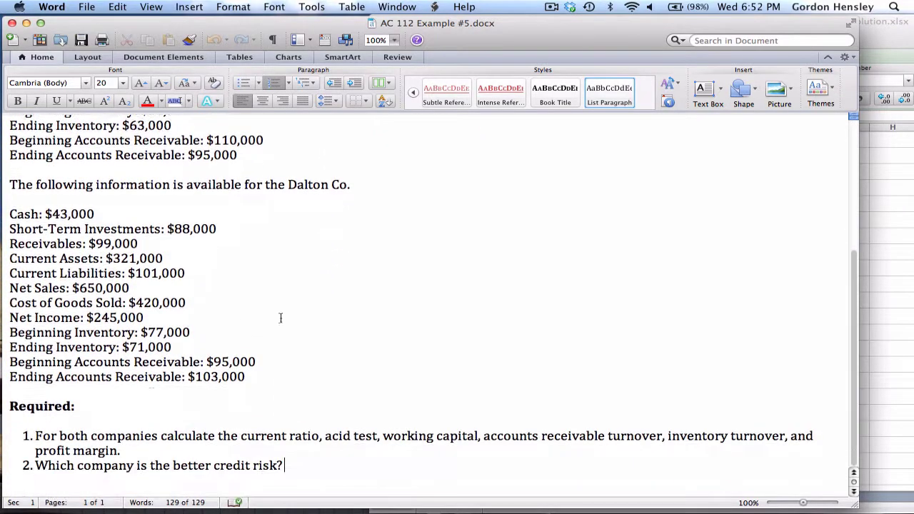
{"action": "left_click", "coordinate": [92, 408]}
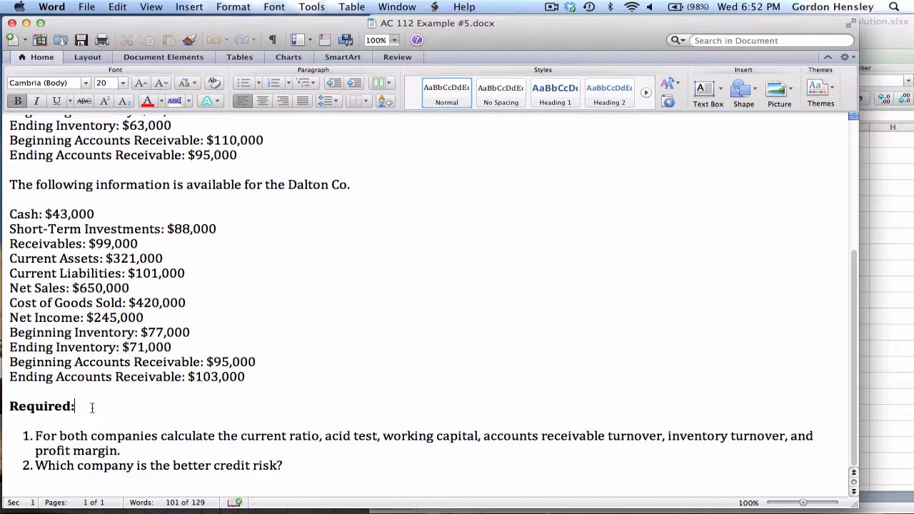
{"action": "scroll", "coordinate": [92, 407], "scroll_direction": "up", "scroll_amount": 5}
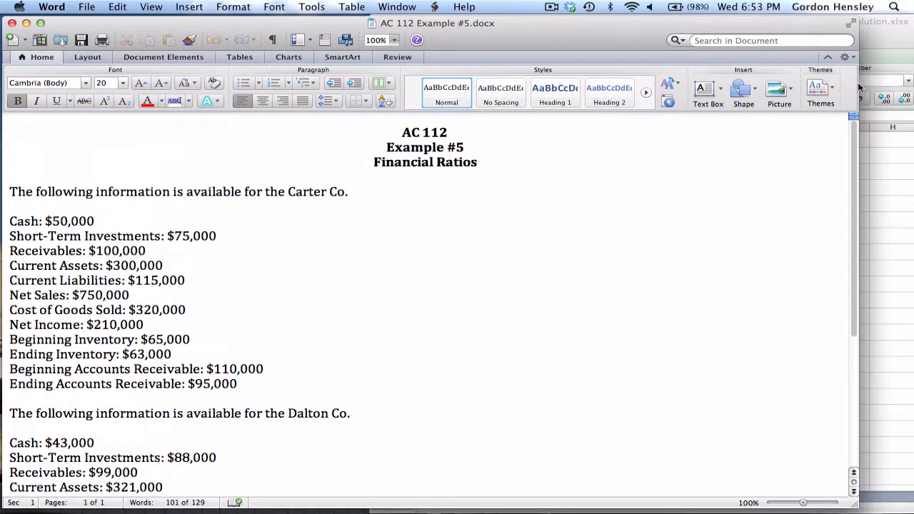
Switch to the AC 112 Example #5 Solution workbook in Excel and look over the Carter Co. and Dalton Co. columns.
{"action": "left_click", "coordinate": [887, 36]}
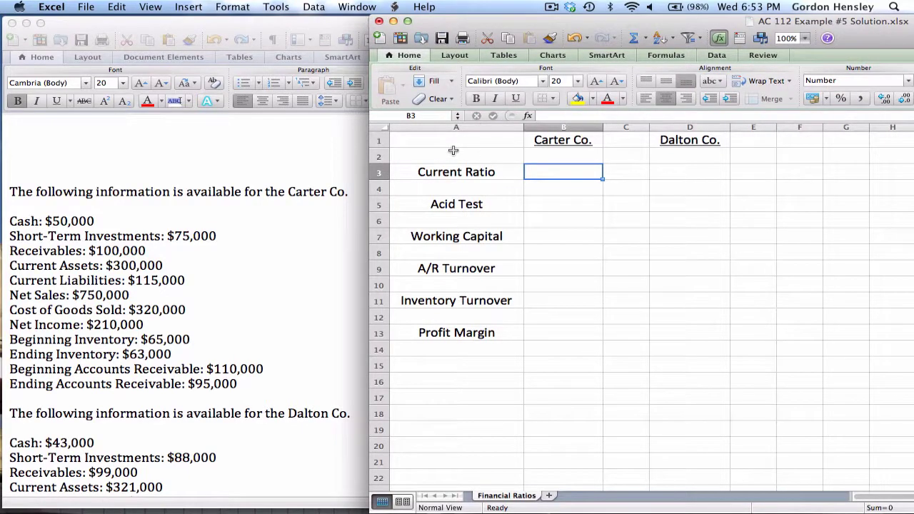
{"action": "key", "text": "Up"}
{"action": "key", "text": "Up"}
{"action": "key", "text": "Right"}
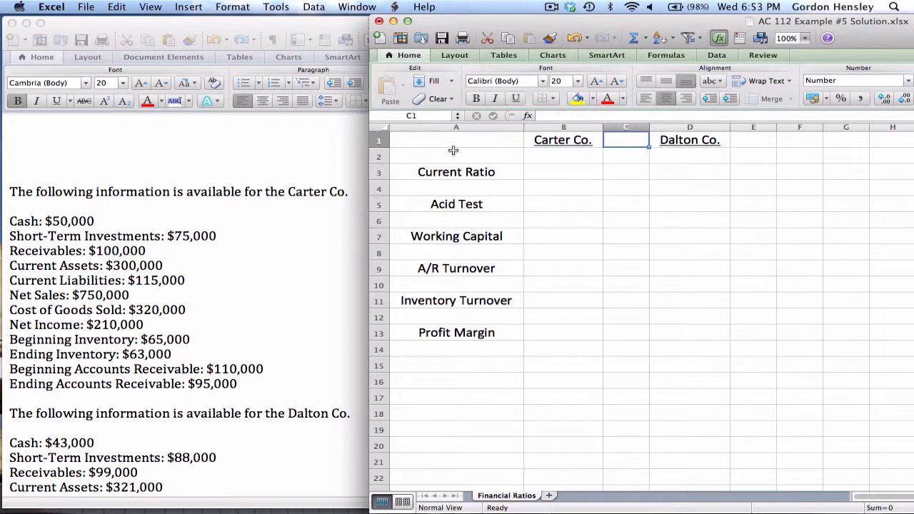
{"action": "key", "text": "Right"}
{"action": "key", "text": "Down"}
{"action": "key", "text": "Down"}
{"action": "key", "text": "Left"}
{"action": "key", "text": "Left"}
{"action": "key", "text": "Left"}
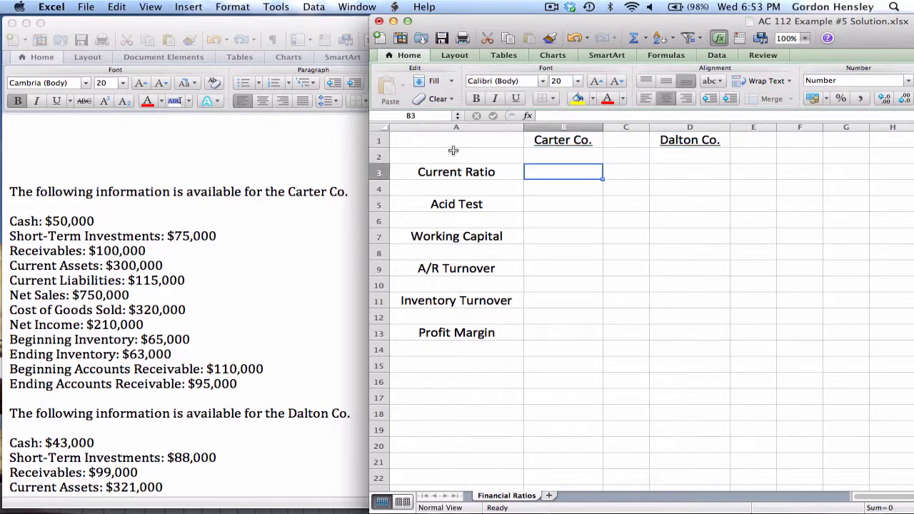
Look through the ratio rows of the worksheet, from Current Ratio down to Profit Margin.
{"action": "key", "text": "Down"}
{"action": "key", "text": "Down"}
{"action": "key", "text": "Down"}
{"action": "key", "text": "Down"}
{"action": "key", "text": "Down"}
{"action": "key", "text": "Down"}
{"action": "key", "text": "Down"}
{"action": "key", "text": "Down"}
{"action": "key", "text": "Down"}
{"action": "key", "text": "Down"}
{"action": "key", "text": "Up"}
{"action": "key", "text": "Up"}
{"action": "key", "text": "Up"}
{"action": "key", "text": "Up"}
{"action": "key", "text": "Up"}
{"action": "key", "text": "Up"}
{"action": "key", "text": "Up"}
{"action": "key", "text": "Up"}
{"action": "key", "text": "Up"}
{"action": "key", "text": "Up"}
{"action": "key", "text": "Right"}
{"action": "key", "text": "Left"}
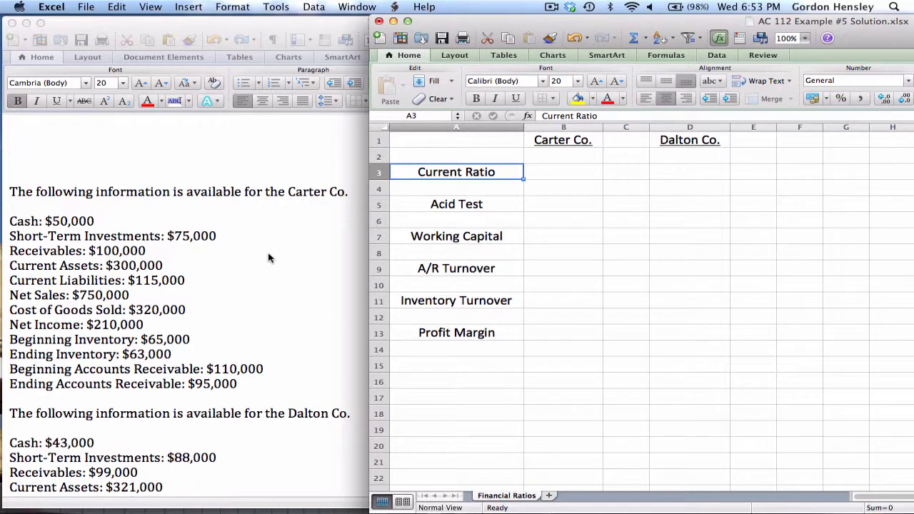
Calculate Carter Co.'s current ratio in B3 with the formula =300000/115000.
{"action": "key", "text": "Tab"}
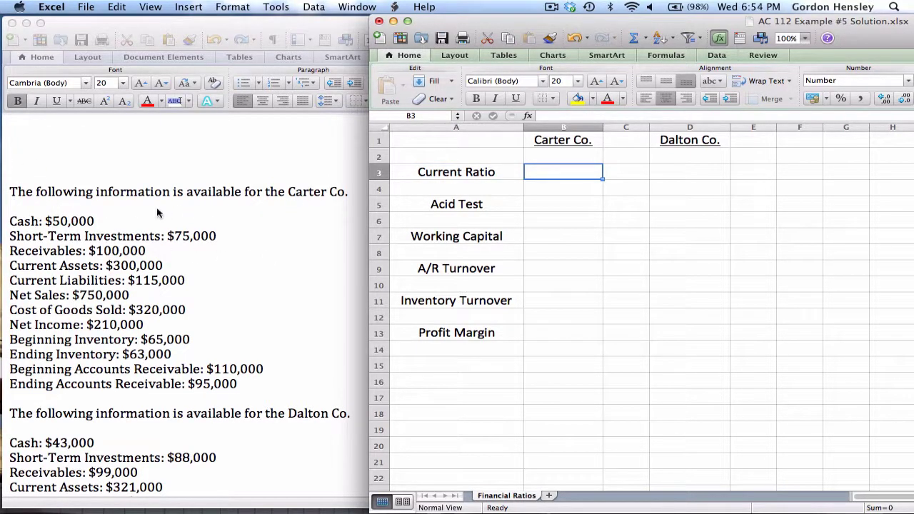
{"action": "scroll", "coordinate": [141, 213], "scroll_direction": "down", "scroll_amount": 1}
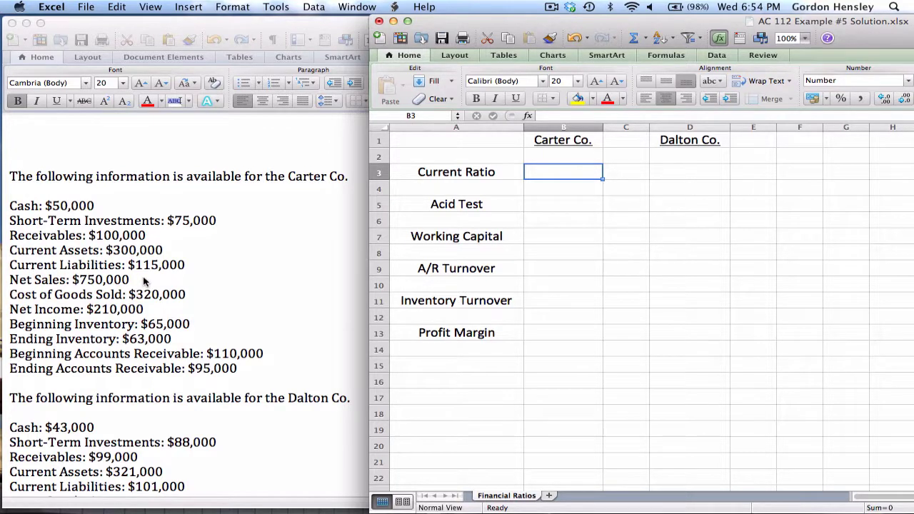
{"action": "type", "text": "=300000/115000"}
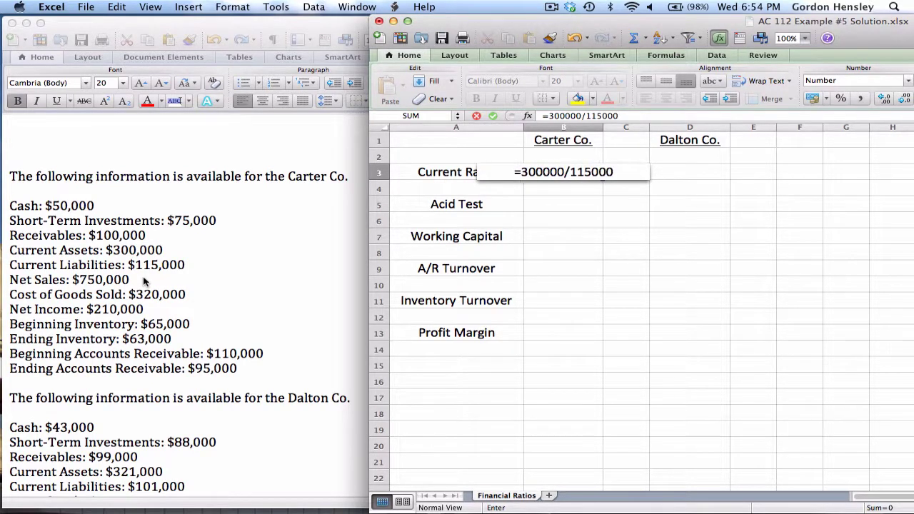
{"action": "key", "text": "Return"}
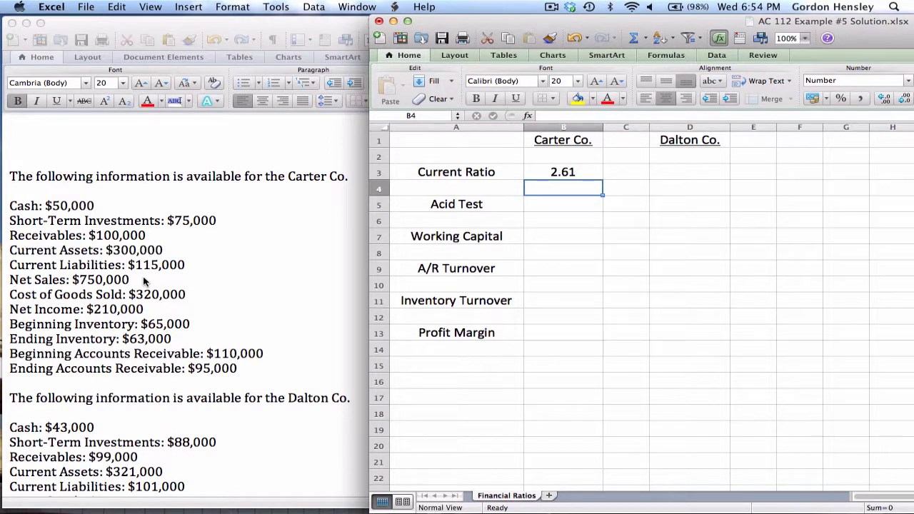
Calculate Dalton Co.'s current ratio in D3 with the formula =321000/101000.
{"action": "key", "text": "Up"}
{"action": "key", "text": "Right"}
{"action": "key", "text": "Right"}
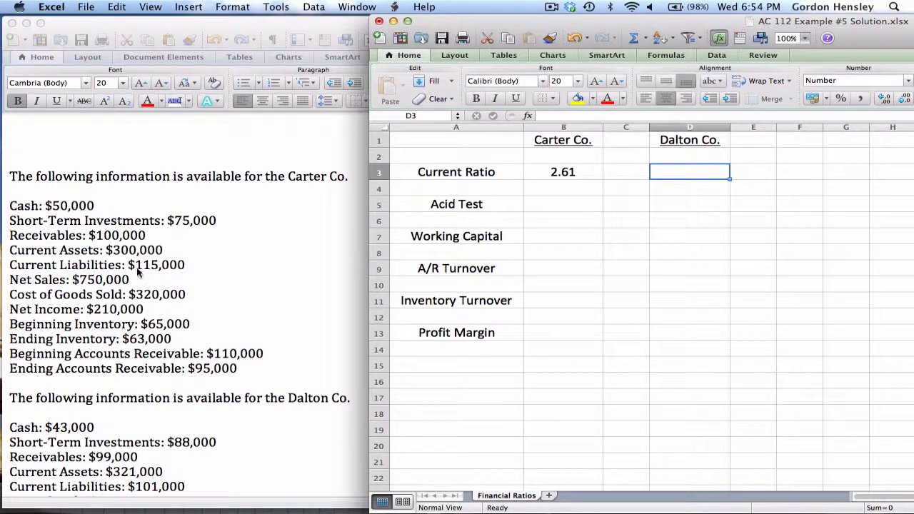
{"action": "scroll", "coordinate": [137, 270], "scroll_direction": "down", "scroll_amount": 5}
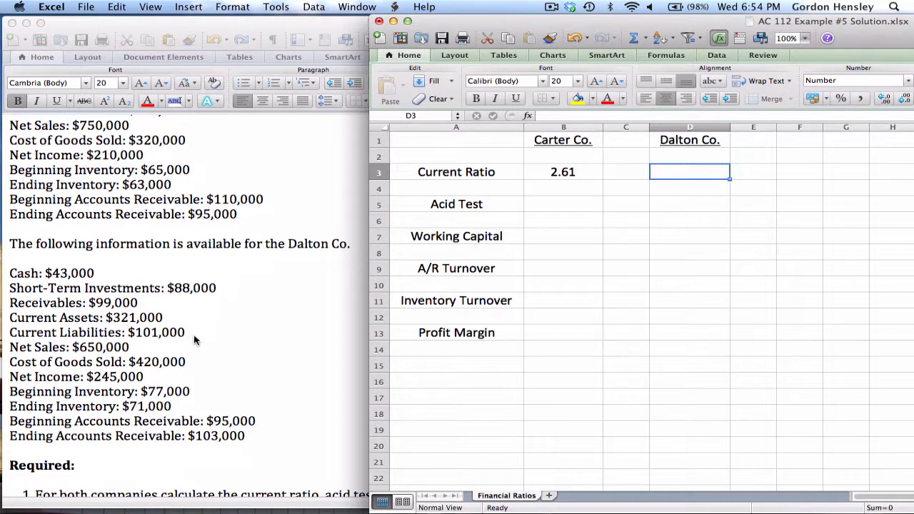
{"action": "type", "text": "=32"}
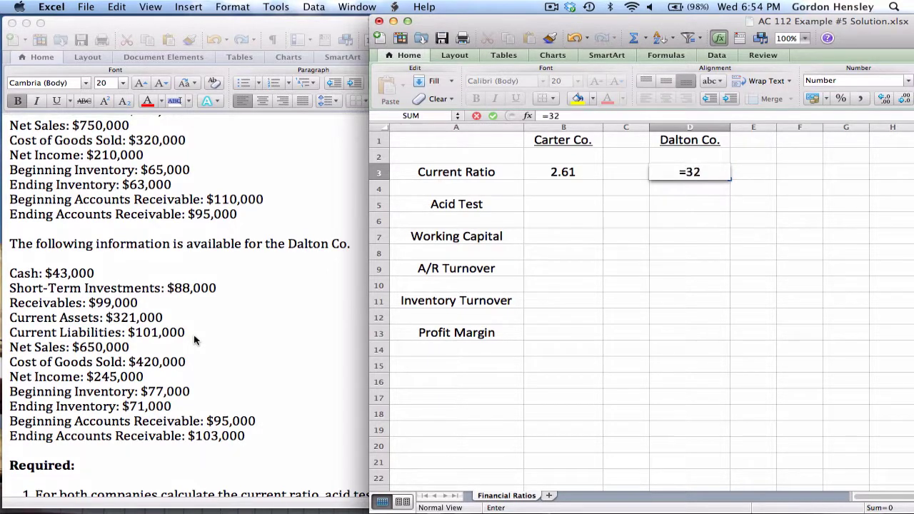
{"action": "type", "text": "1000/"}
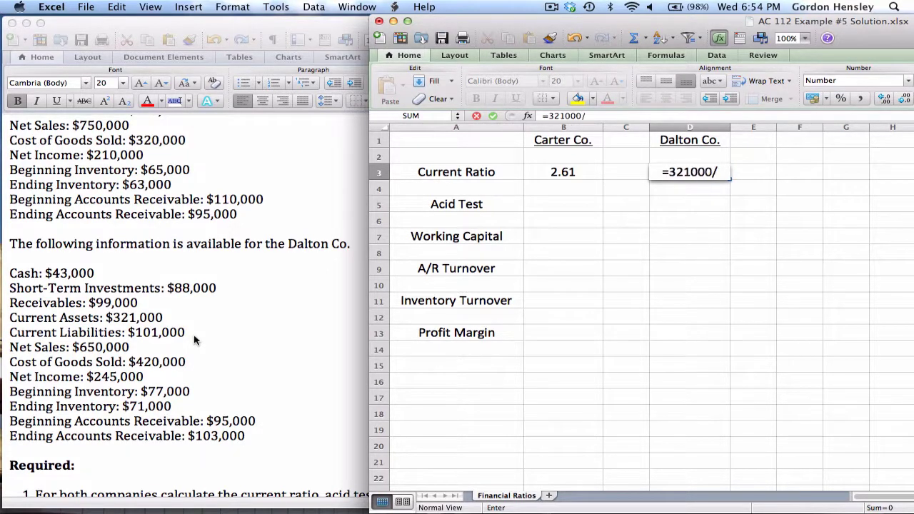
{"action": "type", "text": "101000"}
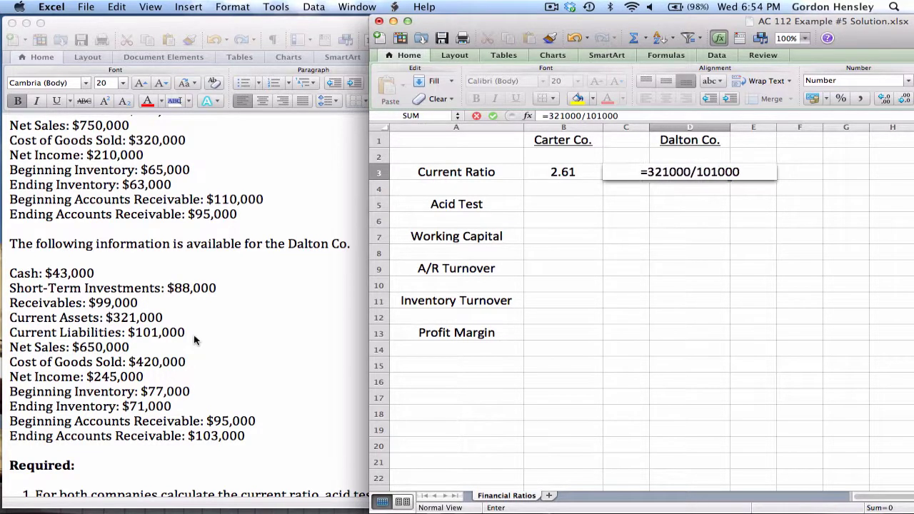
{"action": "key", "text": "Return"}
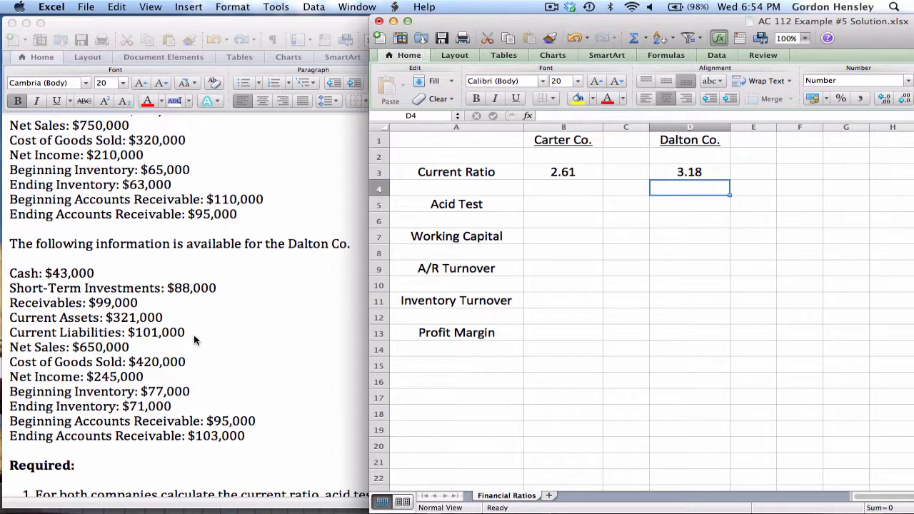
Compare the current ratios of Carter Co. in B3 and Dalton Co. in D3.
{"action": "key", "text": "Left"}
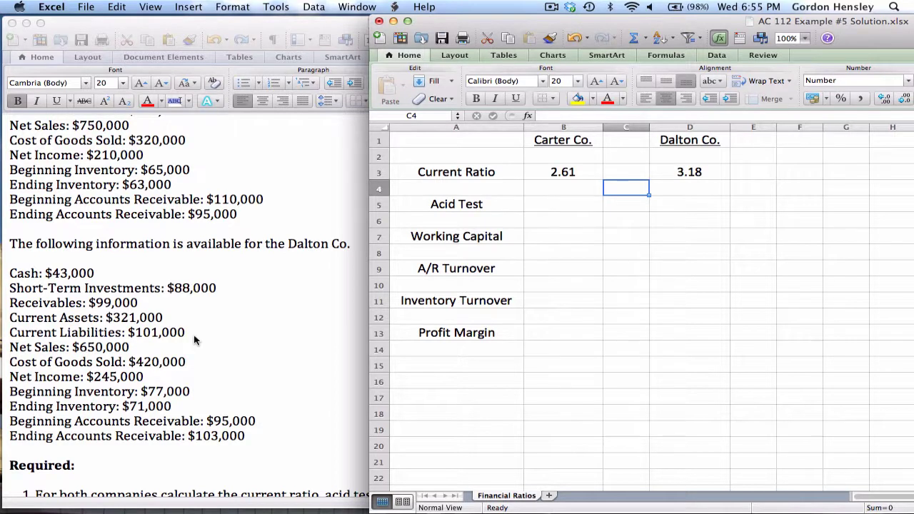
{"action": "key", "text": "Left"}
{"action": "key", "text": "Up"}
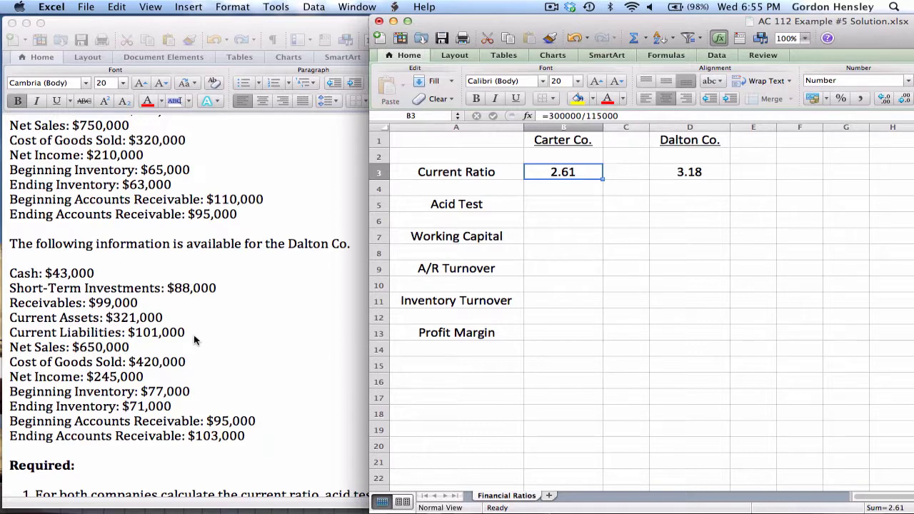
{"action": "key", "text": "Right"}
{"action": "key", "text": "Right"}
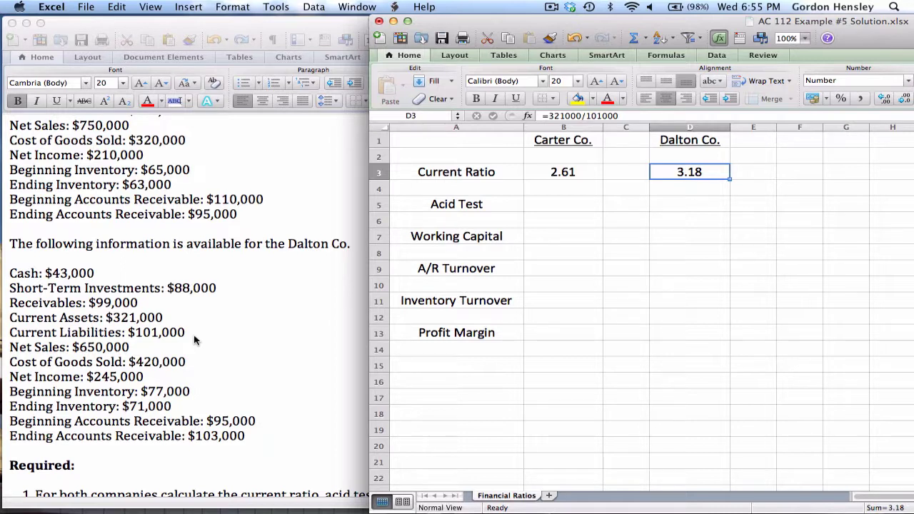
{"action": "key", "text": "Left"}
{"action": "key", "text": "Left"}
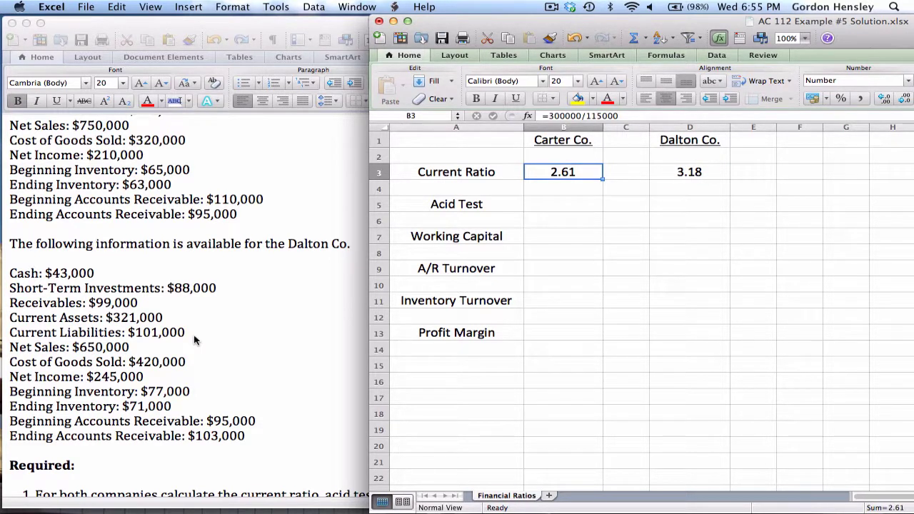
{"action": "key", "text": "Right"}
{"action": "key", "text": "Right"}
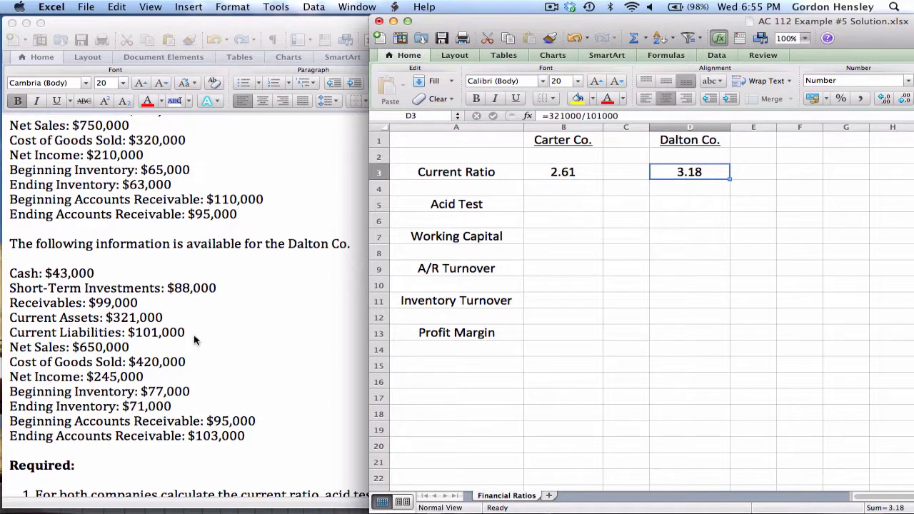
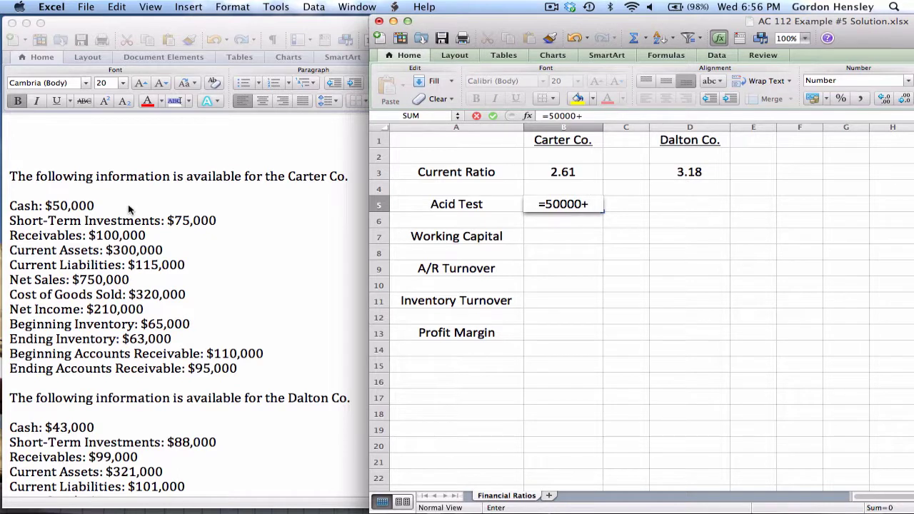
For Carter Co.'s acid test, enter =50000+75000+100000 in B5 and the current liabilities of 115000 in B6.
{"action": "type", "text": "75000+"}
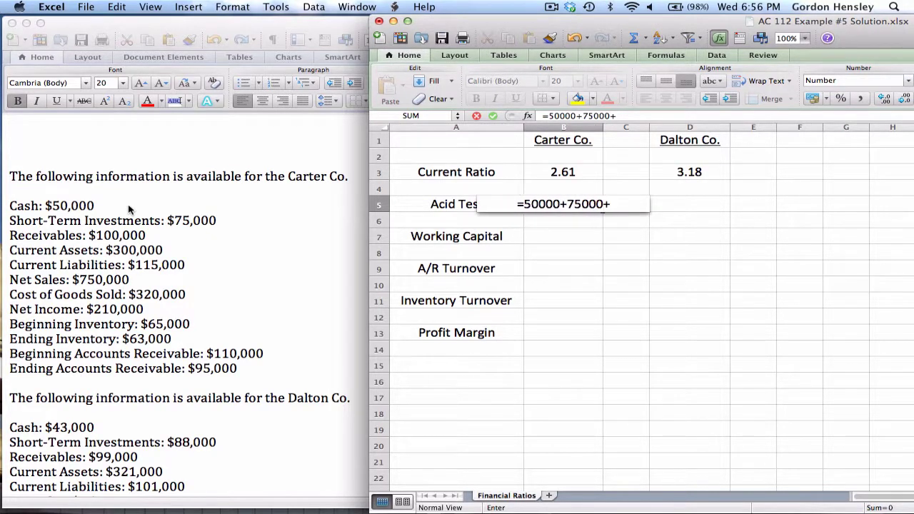
{"action": "type", "text": "10"}
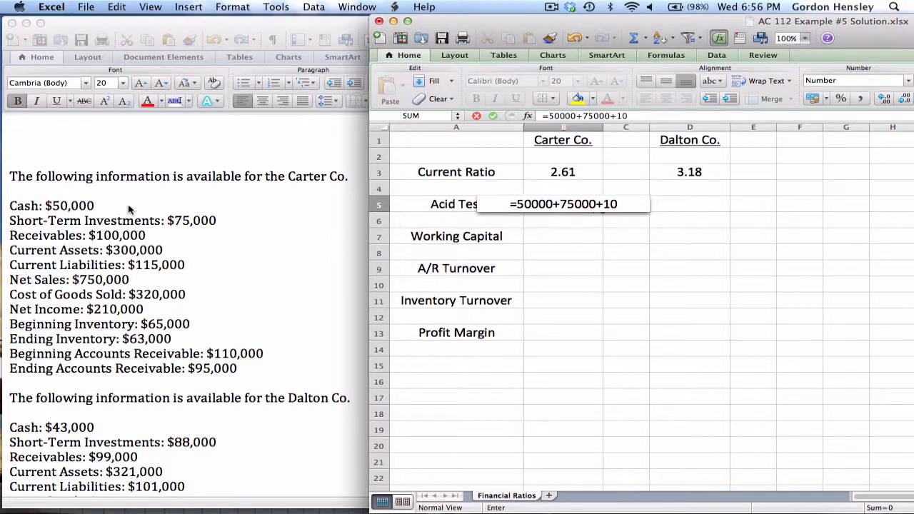
{"action": "type", "text": "0000"}
{"action": "key", "text": "Return"}
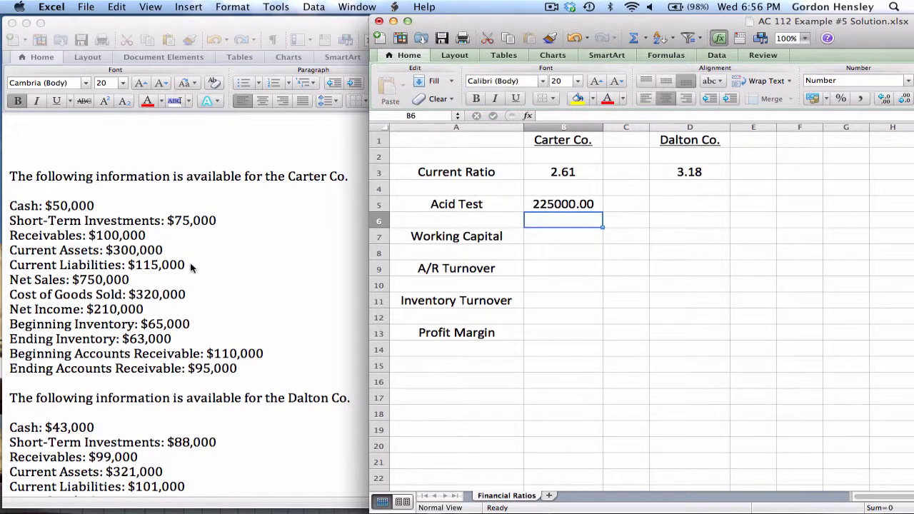
{"action": "type", "text": "115000"}
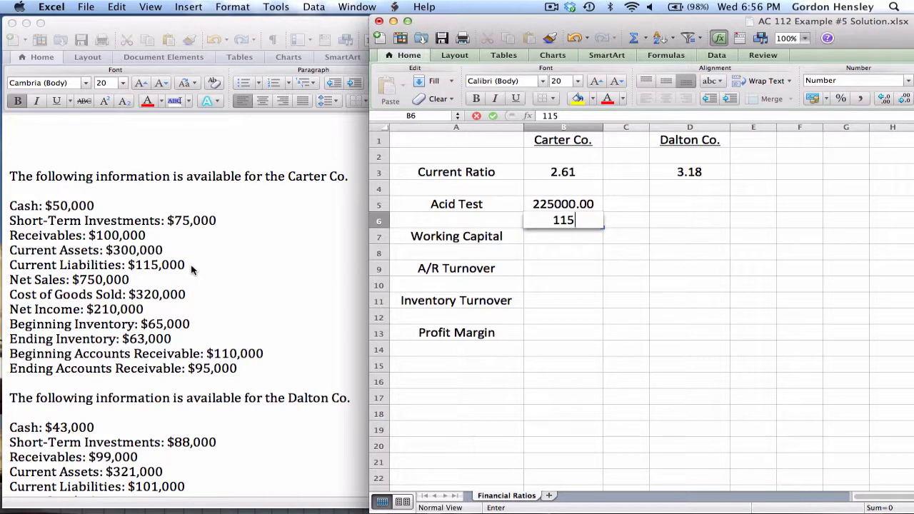
{"action": "key", "text": "Return"}
Calculate Carter Co.'s acid-test ratio in C5 with the formula =B5/B6.
{"action": "key", "text": "Up"}
{"action": "key", "text": "Up"}
{"action": "key", "text": "Right"}
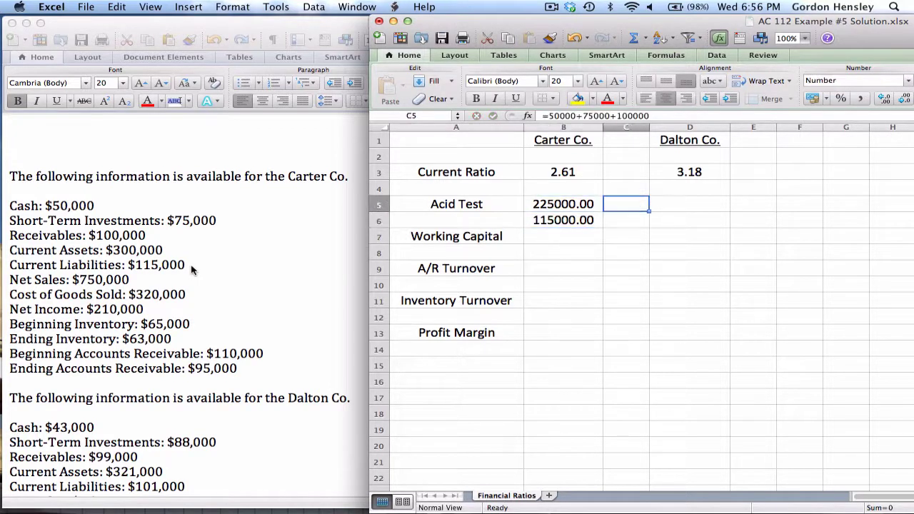
{"action": "type", "text": "="}
{"action": "key", "text": "Left"}
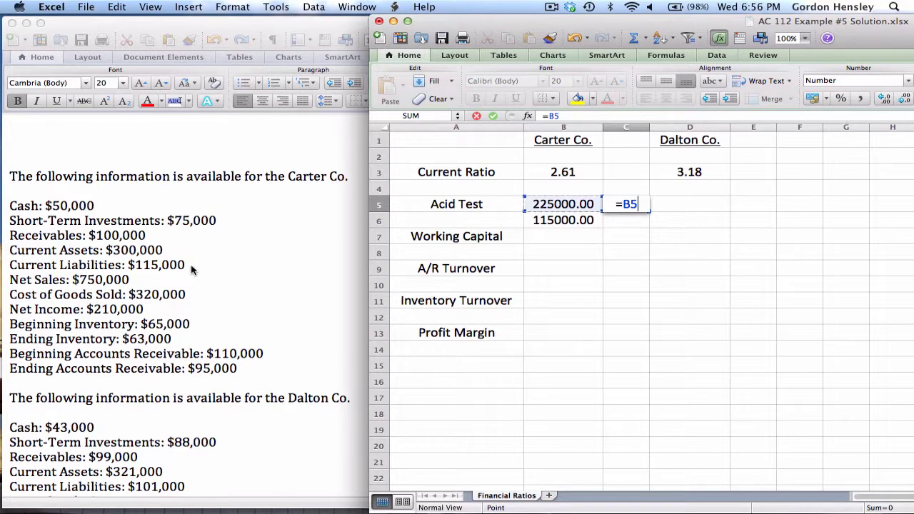
{"action": "type", "text": "/"}
{"action": "key", "text": "Left"}
{"action": "key", "text": "Down"}
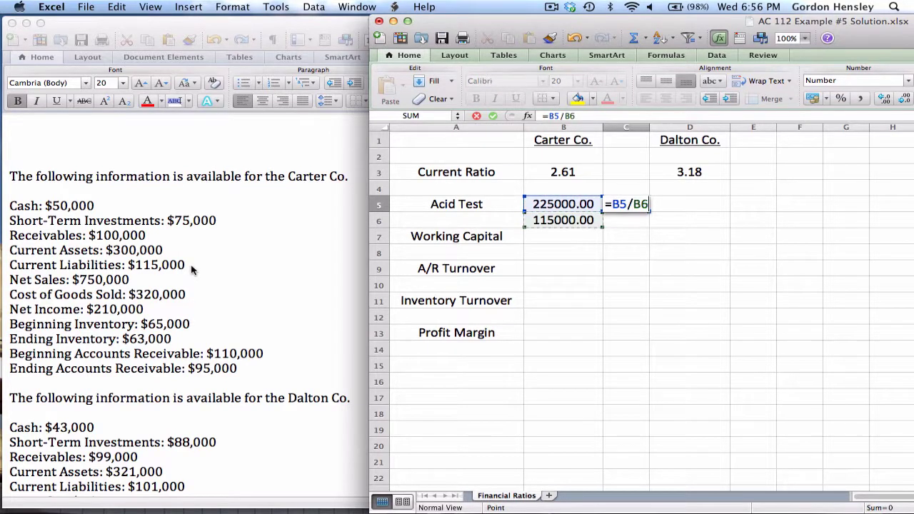
{"action": "key", "text": "Return"}
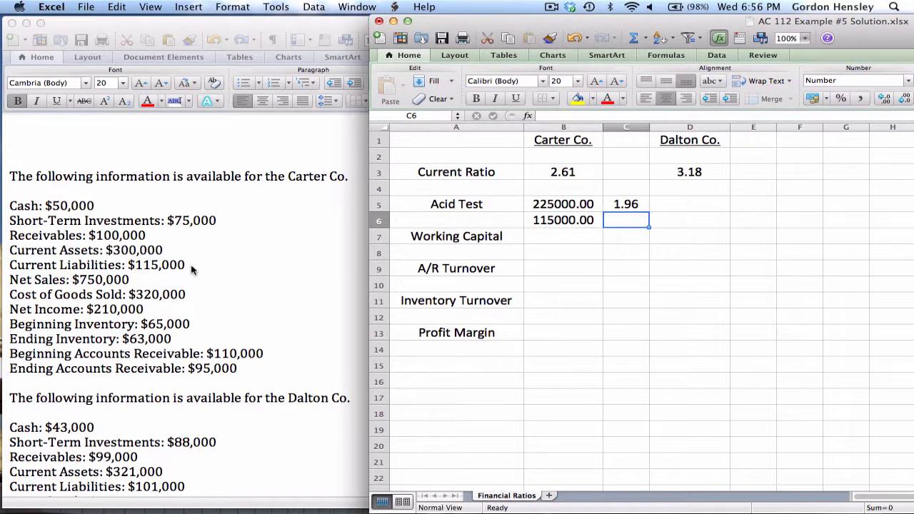
For Dalton Co.'s acid test, enter =43000+88000+99000 in D5 and the current liabilities of 101000 in D6.
{"action": "key", "text": "Up"}
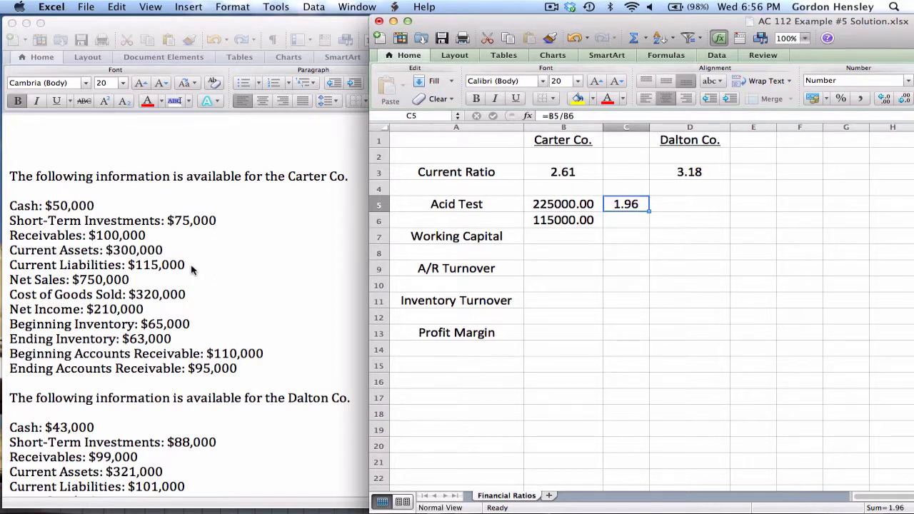
{"action": "key", "text": "Right"}
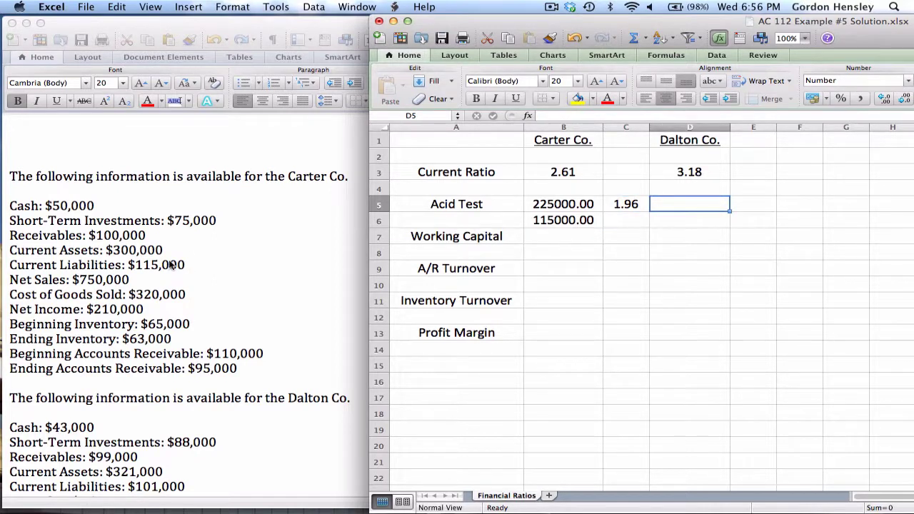
{"action": "scroll", "coordinate": [171, 264], "scroll_direction": "down", "scroll_amount": 5}
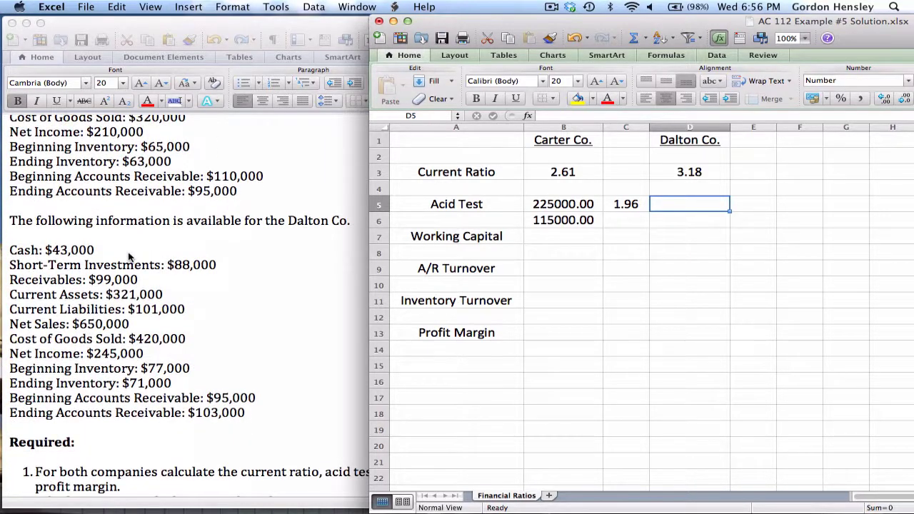
{"action": "type", "text": "=4300"}
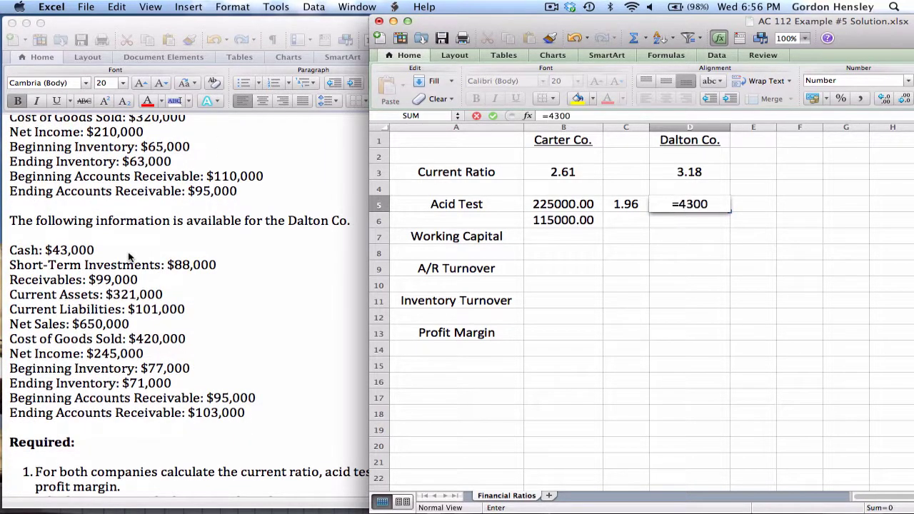
{"action": "type", "text": "0+8800"}
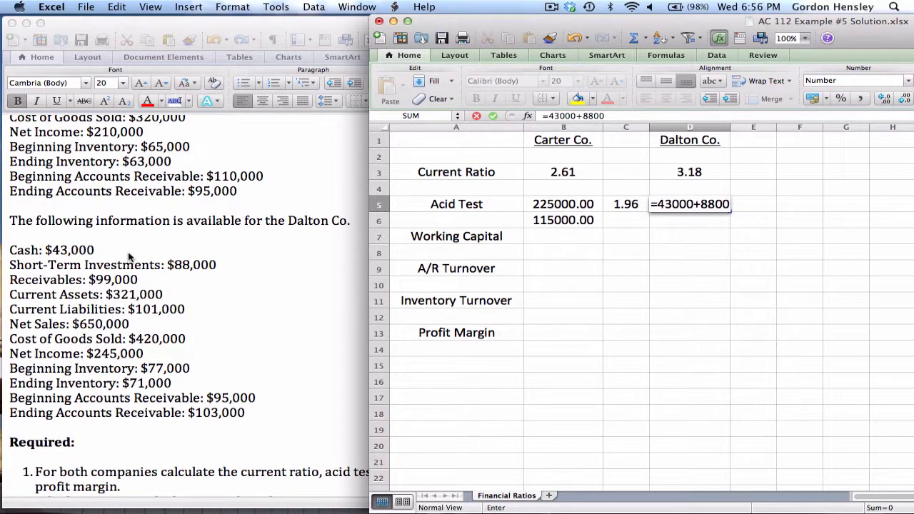
{"action": "type", "text": "0+"}
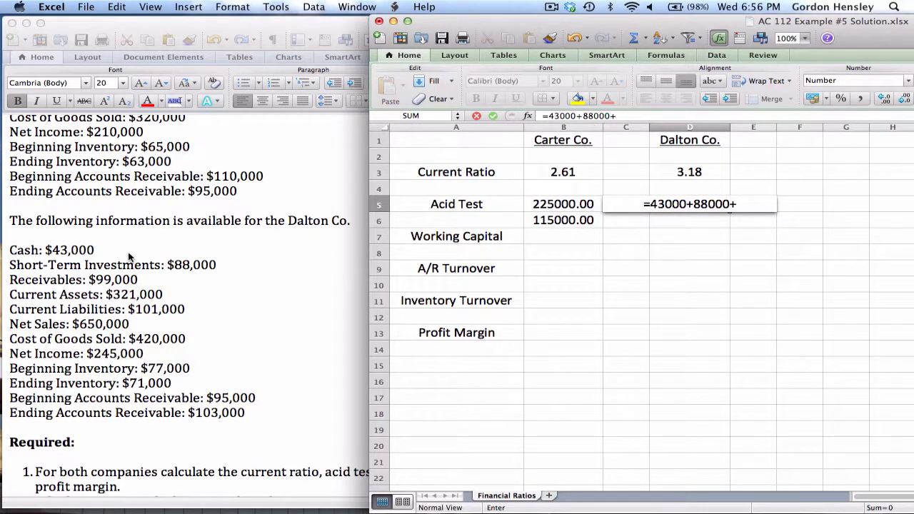
{"action": "type", "text": "99000"}
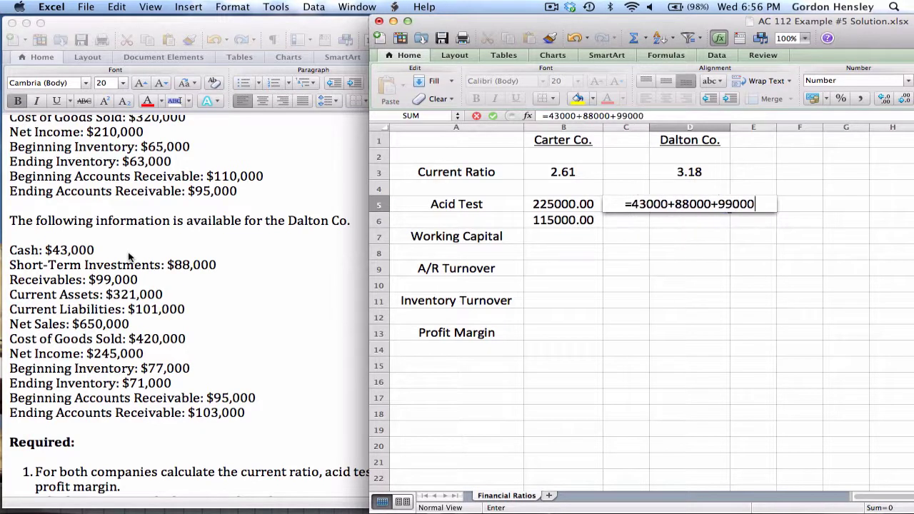
{"action": "key", "text": "Return"}
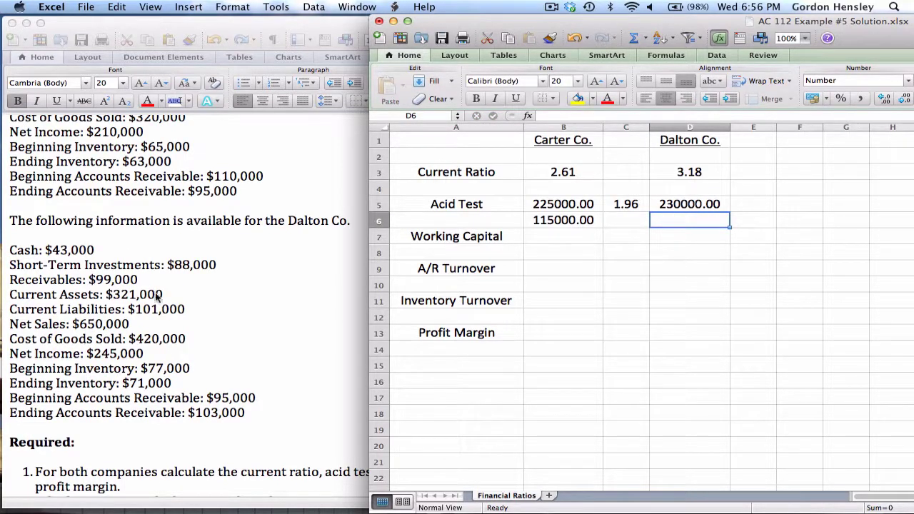
{"action": "type", "text": "101"}
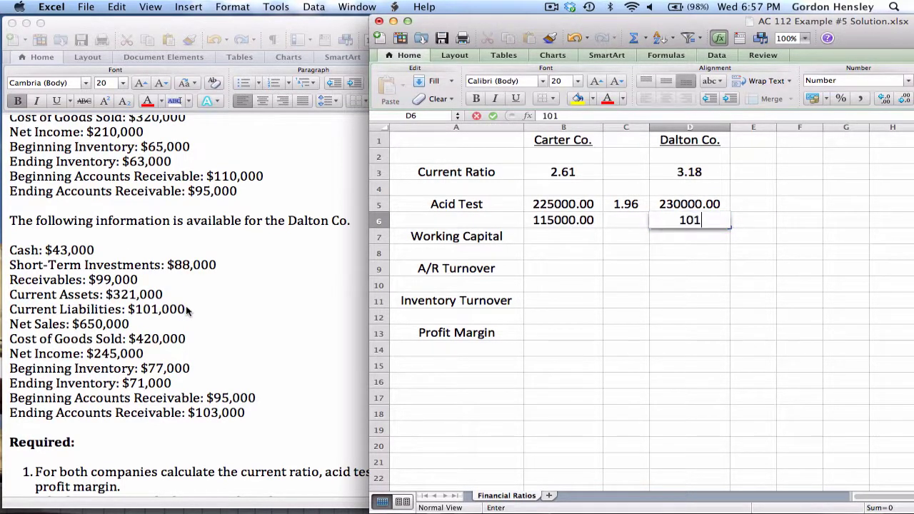
{"action": "type", "text": "000"}
{"action": "key", "text": "Tab"}
Calculate Dalton Co.'s acid-test ratio in E5 with the formula =D5/D6.
{"action": "key", "text": "Up"}
{"action": "type", "text": "="}
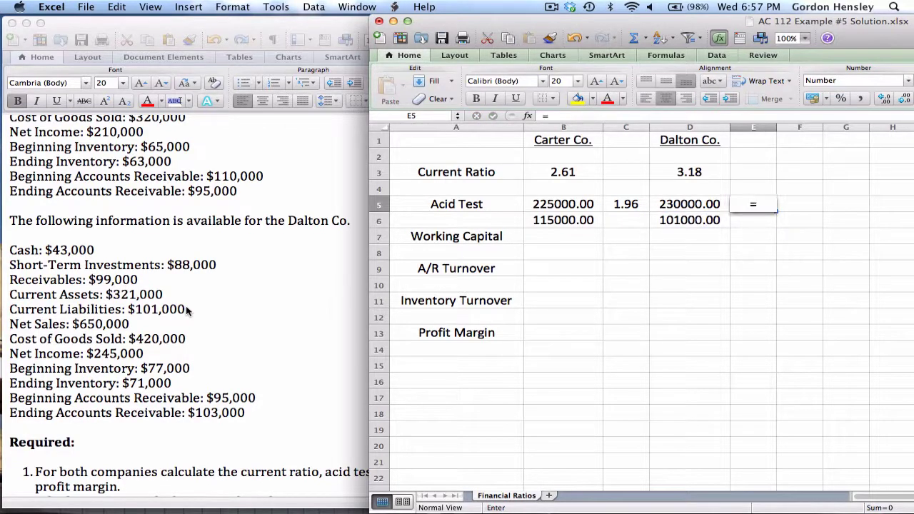
{"action": "key", "text": "Left"}
{"action": "type", "text": "/"}
{"action": "key", "text": "Left"}
{"action": "key", "text": "Down"}
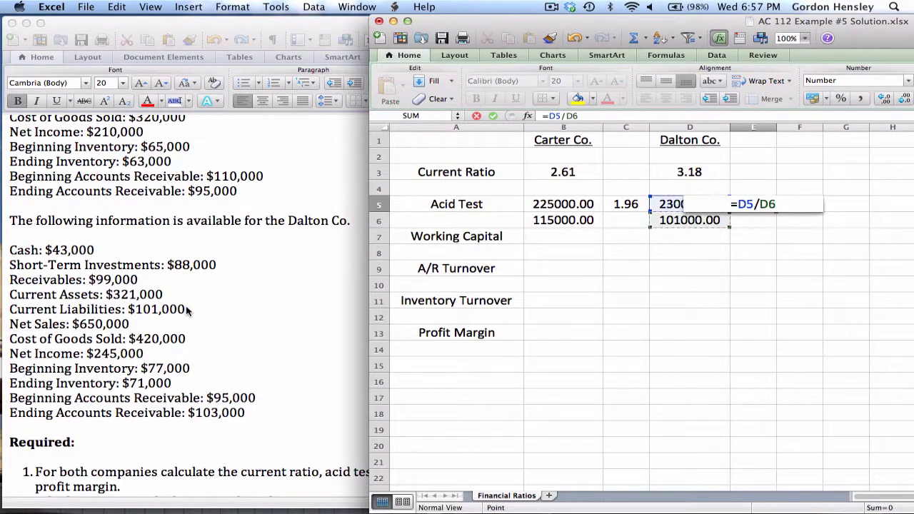
{"action": "key", "text": "Return"}
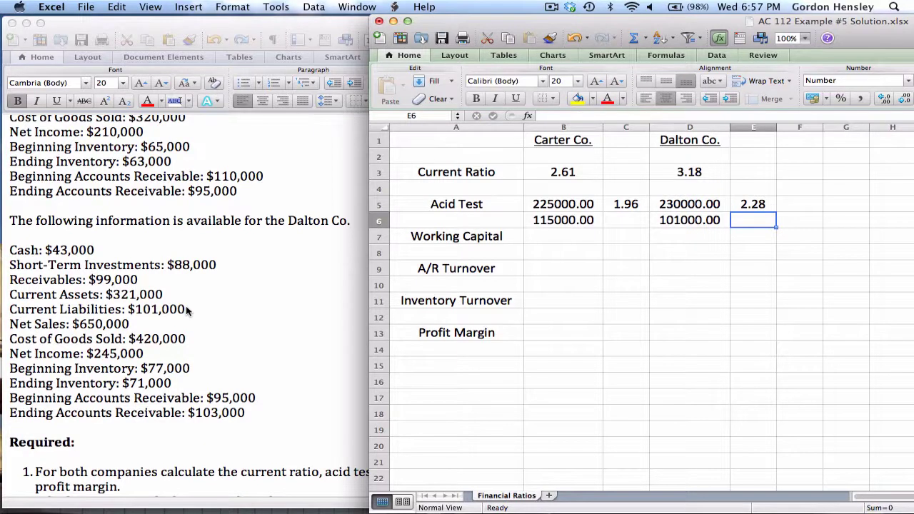
Compare the acid-test ratios of Carter Co. in C5 and Dalton Co. in E5.
{"action": "key", "text": "Left"}
{"action": "key", "text": "Left"}
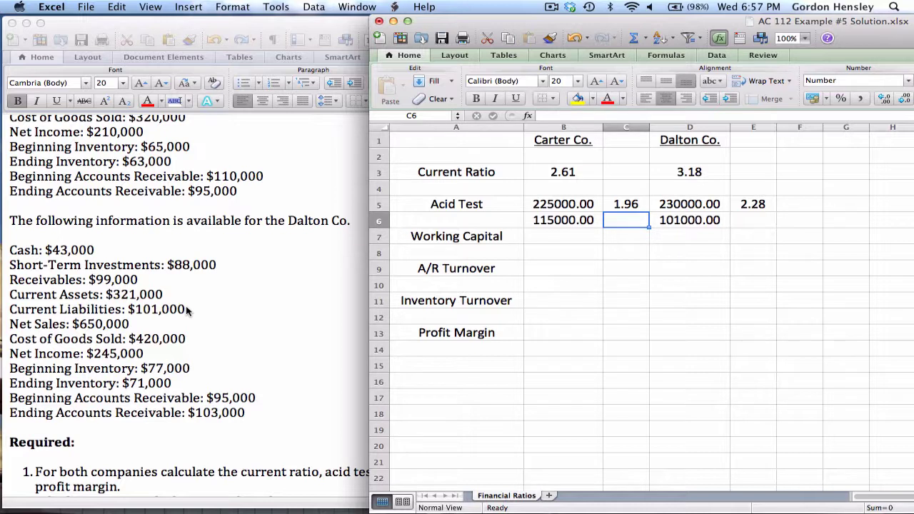
{"action": "key", "text": "Up"}
{"action": "key", "text": "Right"}
{"action": "key", "text": "Right"}
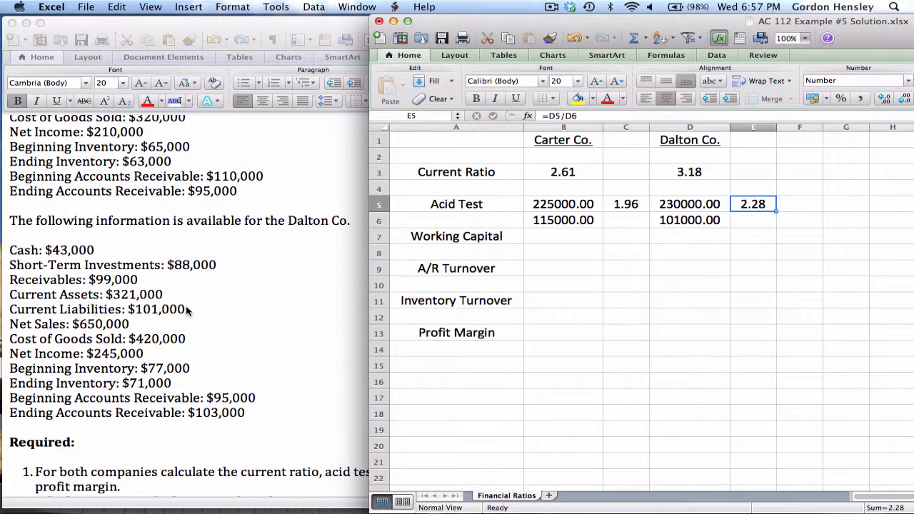
{"action": "key", "text": "Left"}
{"action": "key", "text": "Left"}
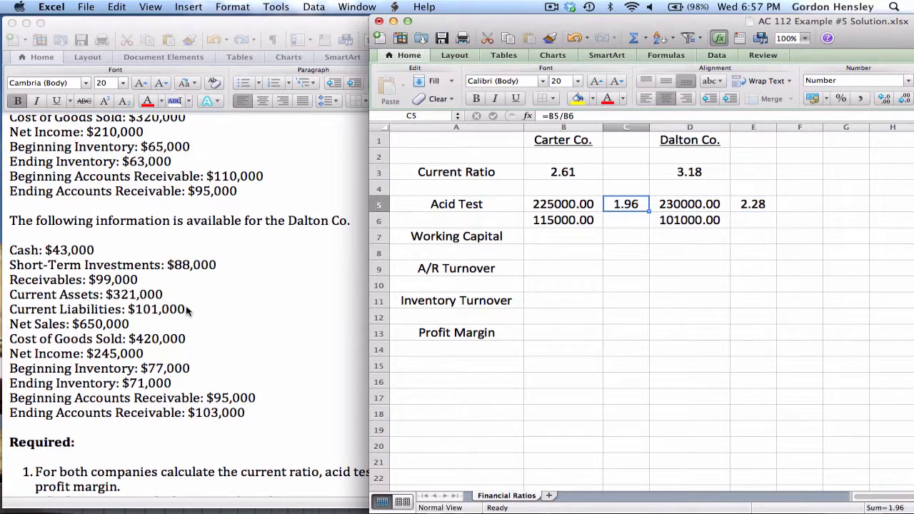
{"action": "key", "text": "Right"}
{"action": "key", "text": "Right"}
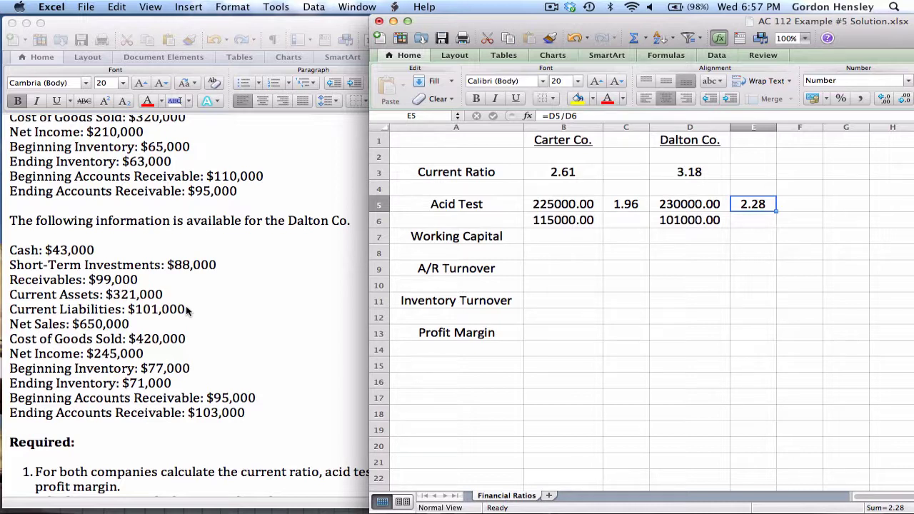
{"action": "key", "text": "Down"}
{"action": "key", "text": "Down"}
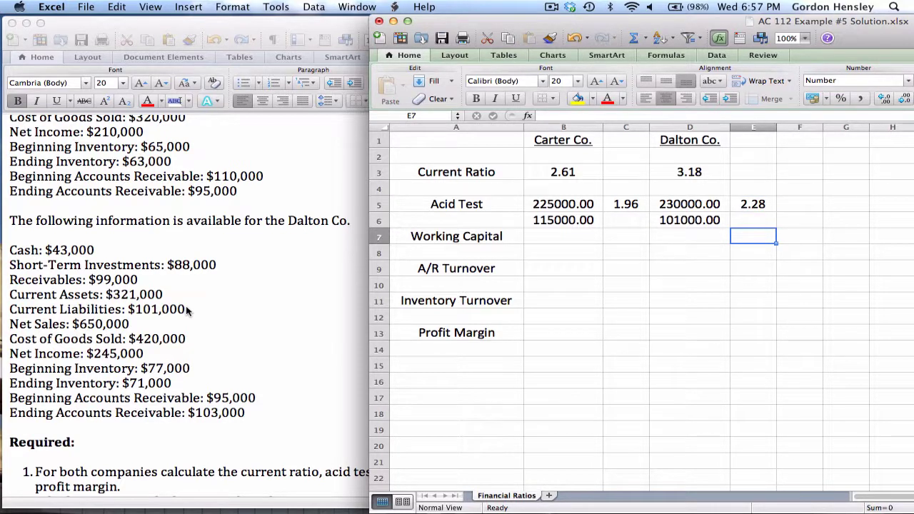
{"action": "key", "text": "Left"}
{"action": "key", "text": "Left"}
{"action": "key", "text": "Left"}
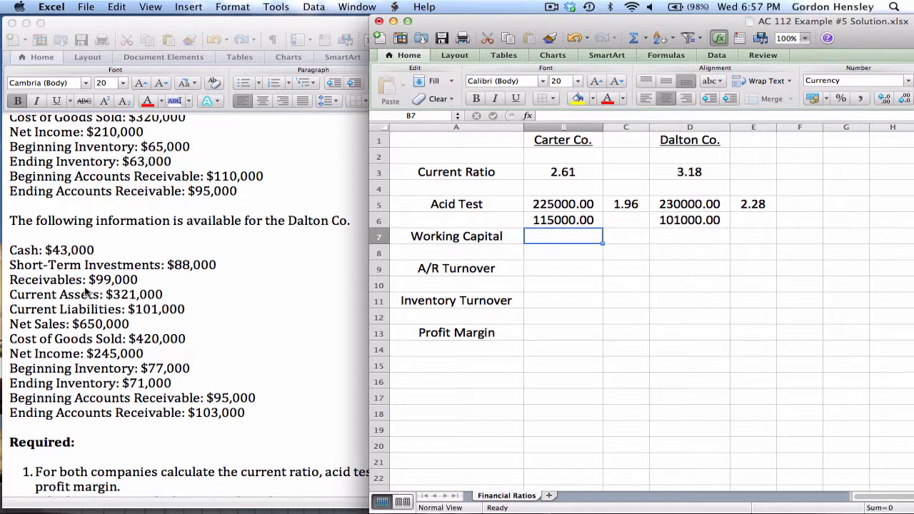
{"action": "scroll", "coordinate": [87, 293], "scroll_direction": "up", "scroll_amount": 6}
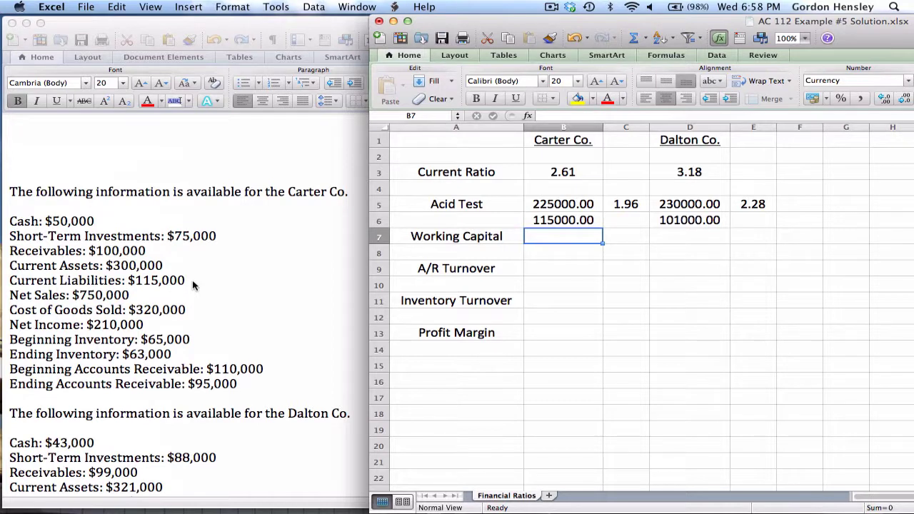
{"action": "type", "text": "=3"}
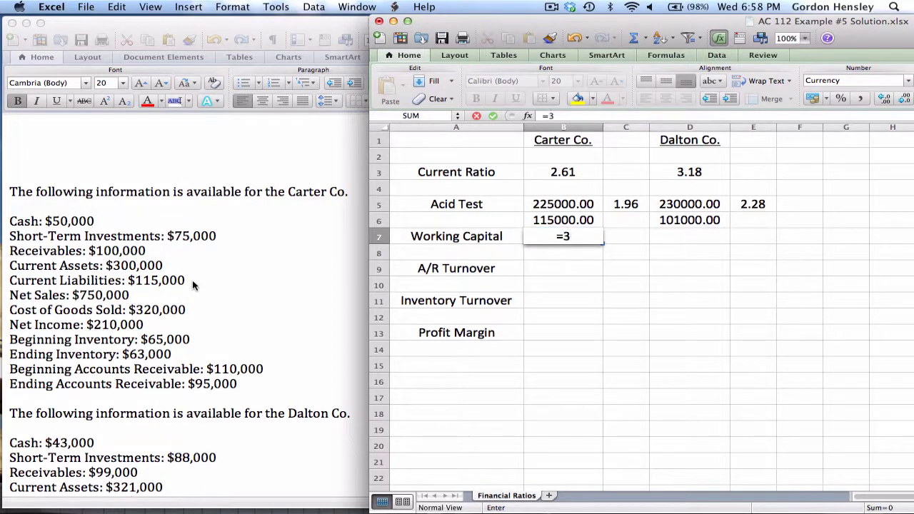
{"action": "type", "text": "00000"}
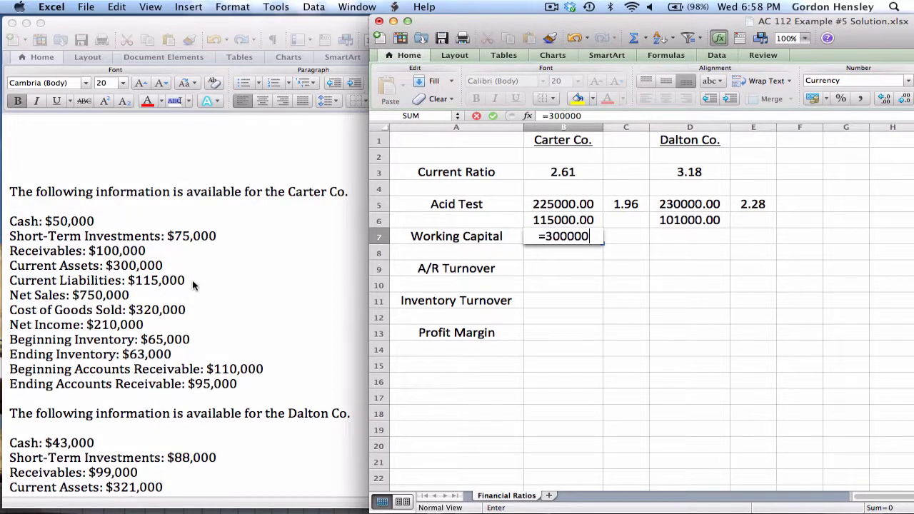
{"action": "type", "text": "-1150"}
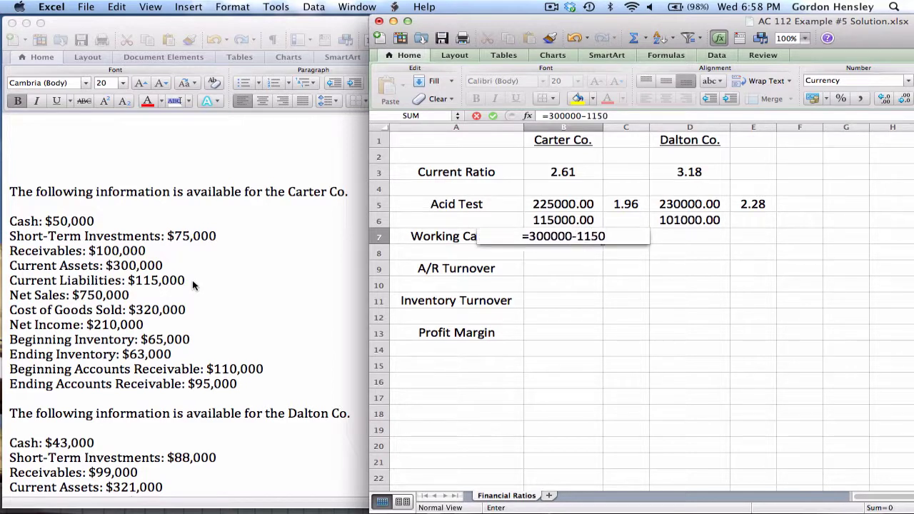
{"action": "type", "text": "00"}
{"action": "key", "text": "Return"}
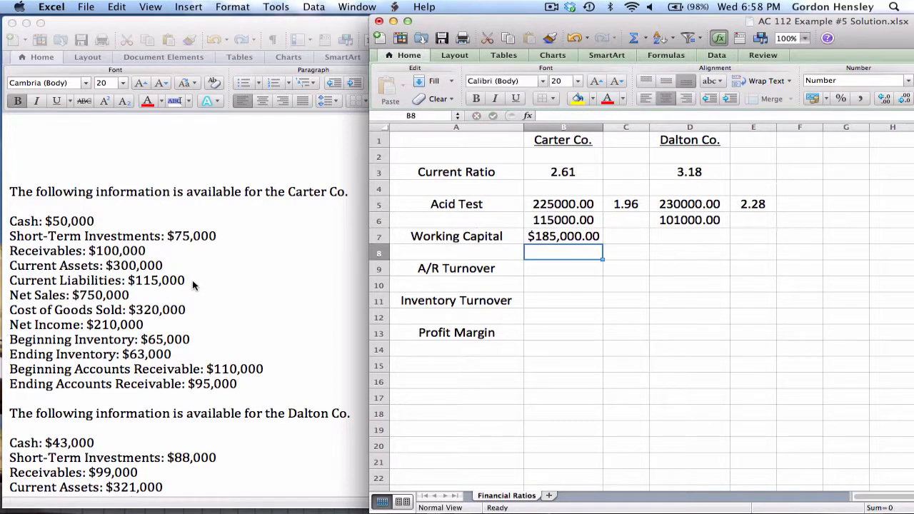
{"action": "key", "text": "Up"}
{"action": "key", "text": "Right"}
{"action": "key", "text": "Right"}
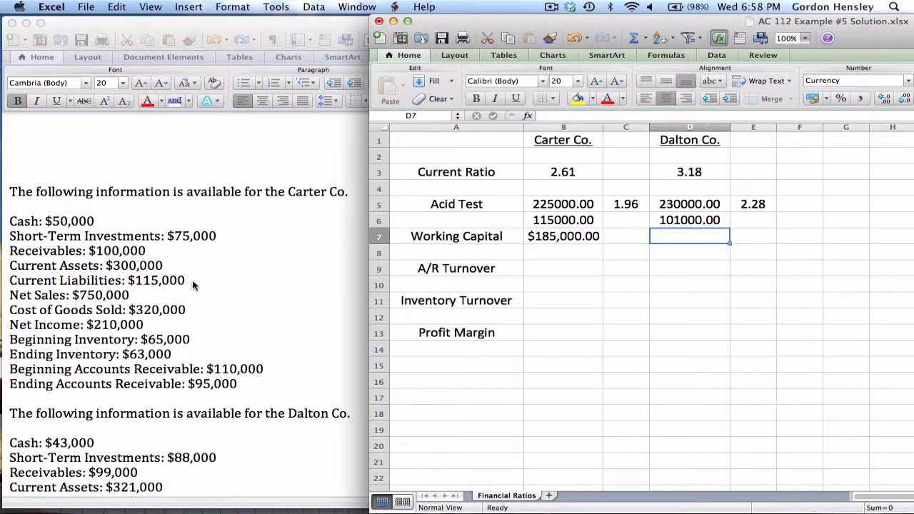
{"action": "scroll", "coordinate": [166, 275], "scroll_direction": "down", "scroll_amount": 5}
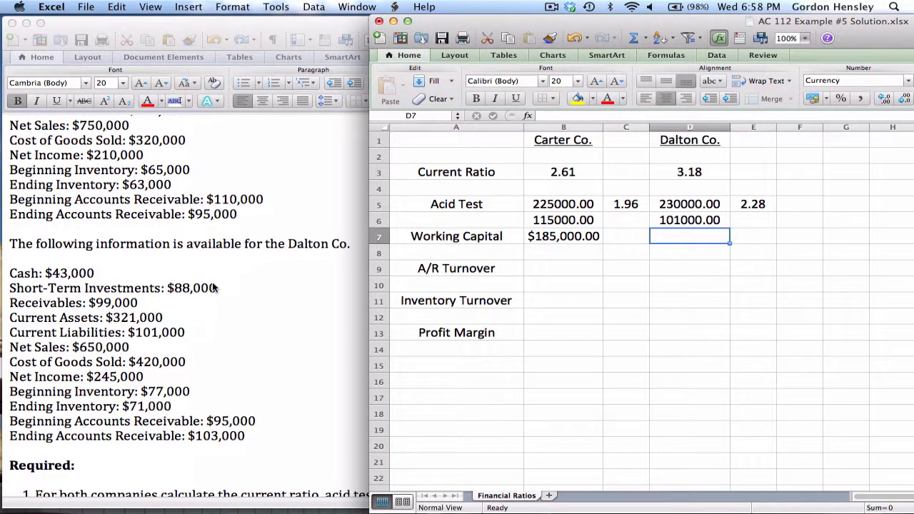
{"action": "type", "text": "=32"}
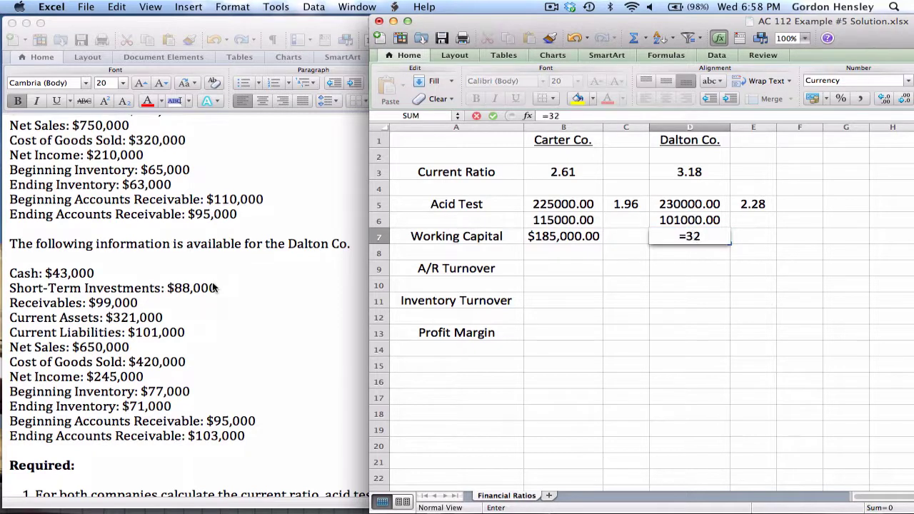
{"action": "type", "text": "1000-"}
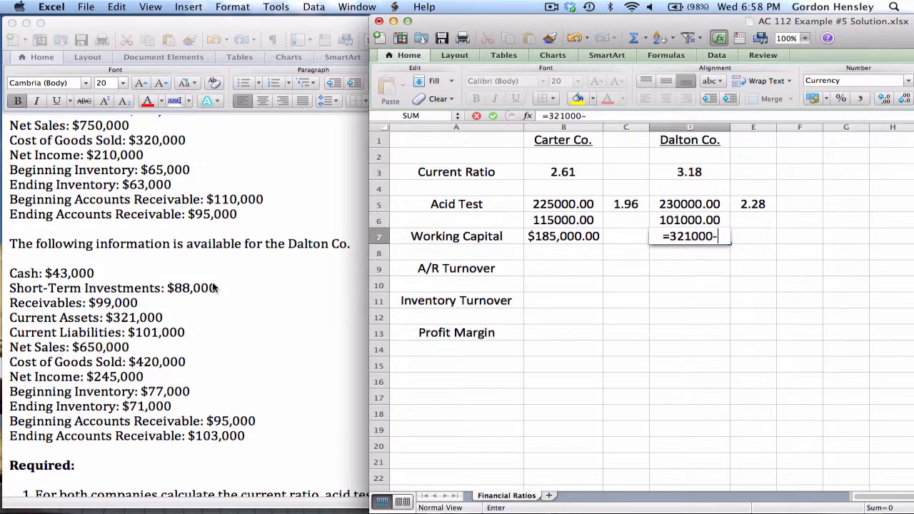
{"action": "type", "text": "101"}
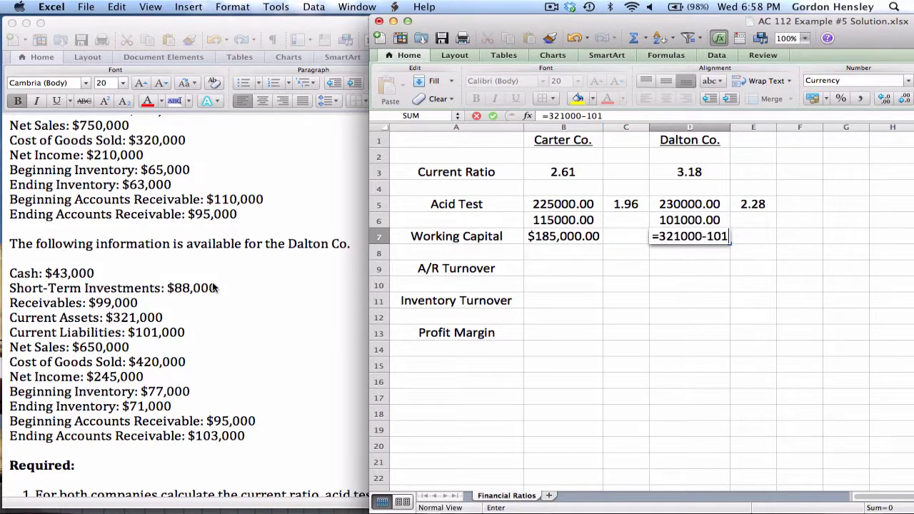
{"action": "type", "text": "000"}
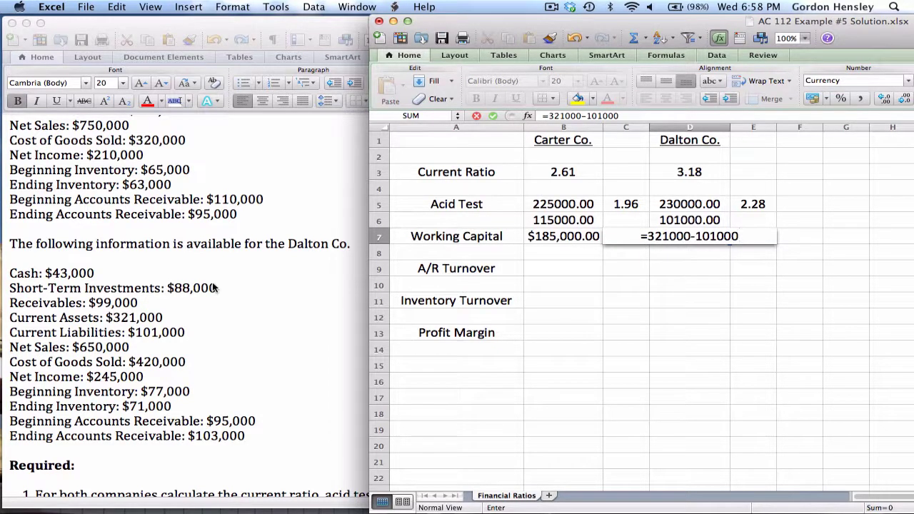
{"action": "key", "text": "Return"}
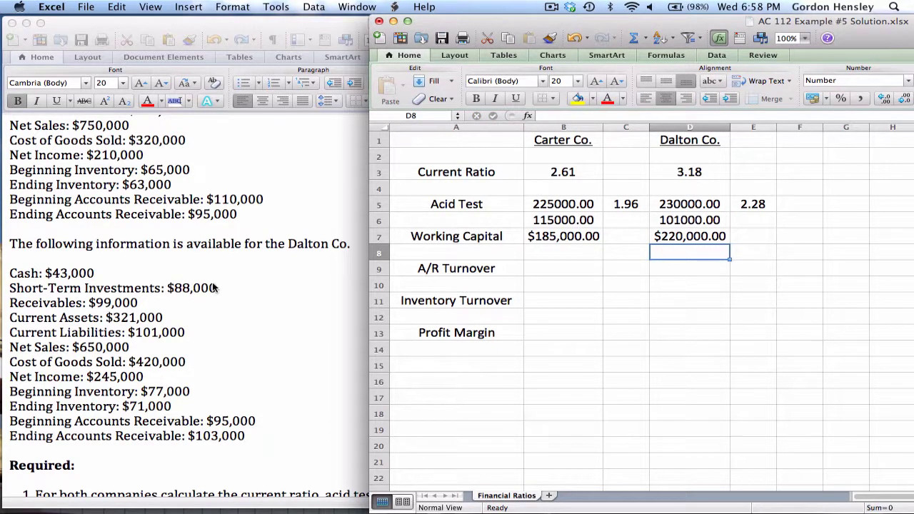
Compare the working capital of Carter Co. in B7 and Dalton Co. in D7.
{"action": "key", "text": "Left"}
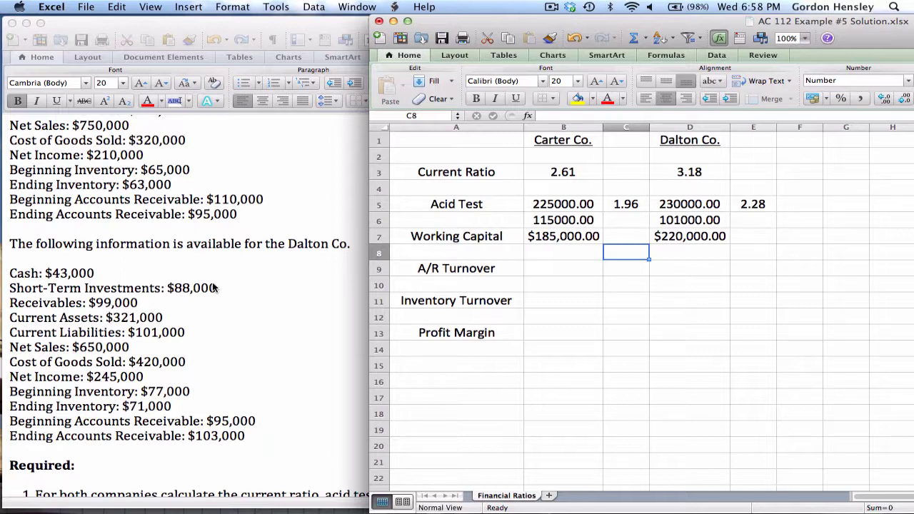
{"action": "key", "text": "Up"}
{"action": "key", "text": "Left"}
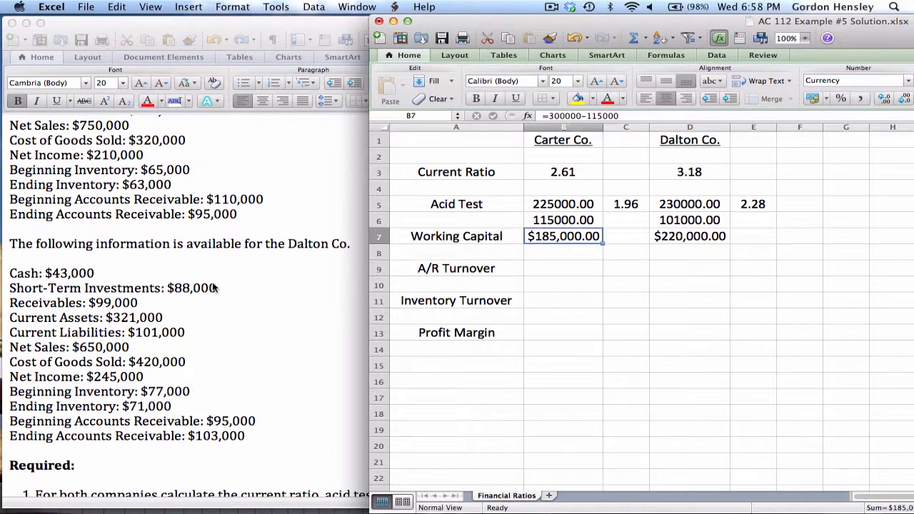
{"action": "key", "text": "Right"}
{"action": "key", "text": "Right"}
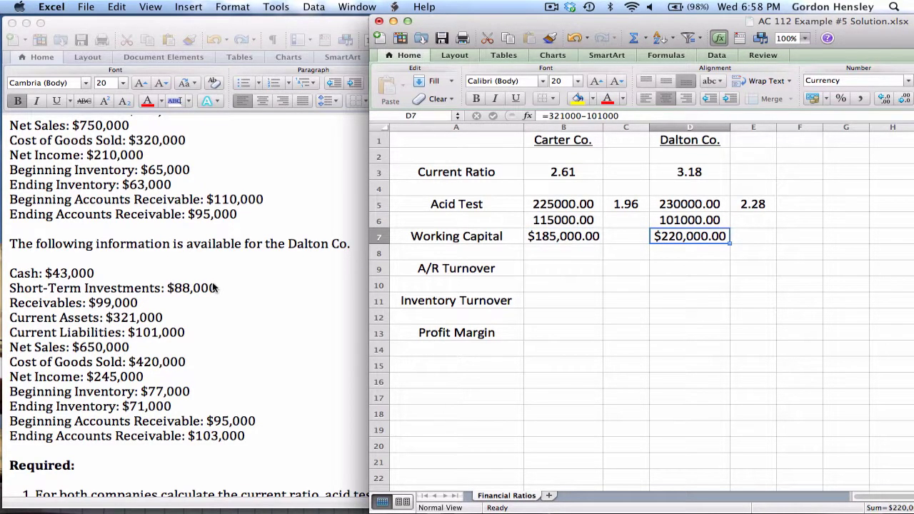
{"action": "key", "text": "Left"}
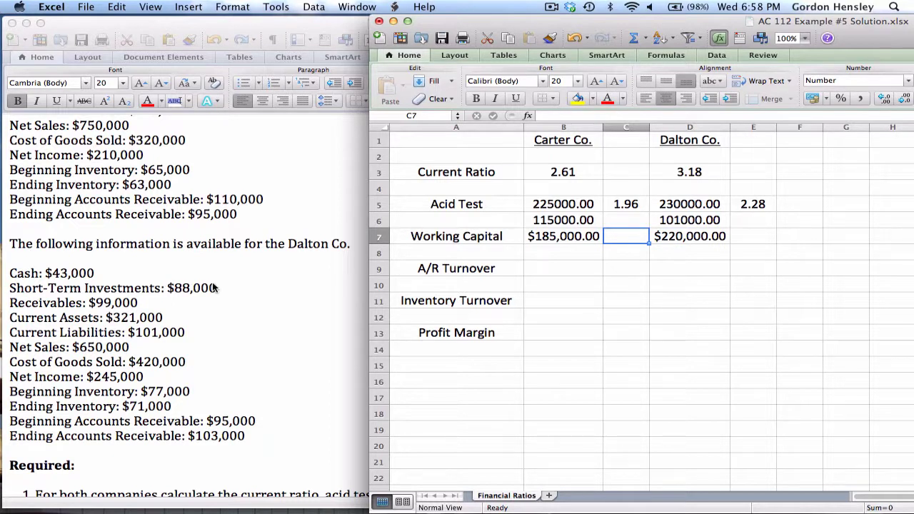
Enter Carter Co.'s net sales of 750000 in B9 as the A/R turnover numerator.
{"action": "key", "text": "Down"}
{"action": "key", "text": "Down"}
{"action": "key", "text": "Left"}
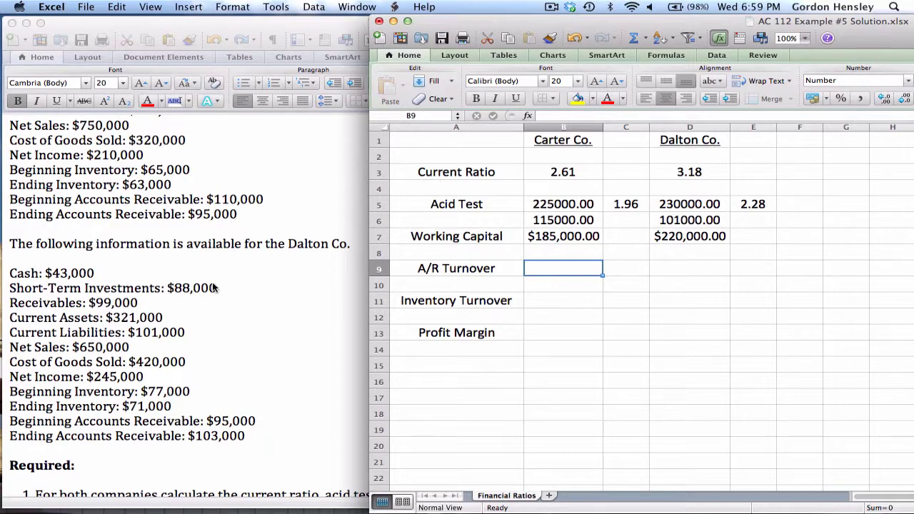
{"action": "scroll", "coordinate": [36, 277], "scroll_direction": "up", "scroll_amount": 5}
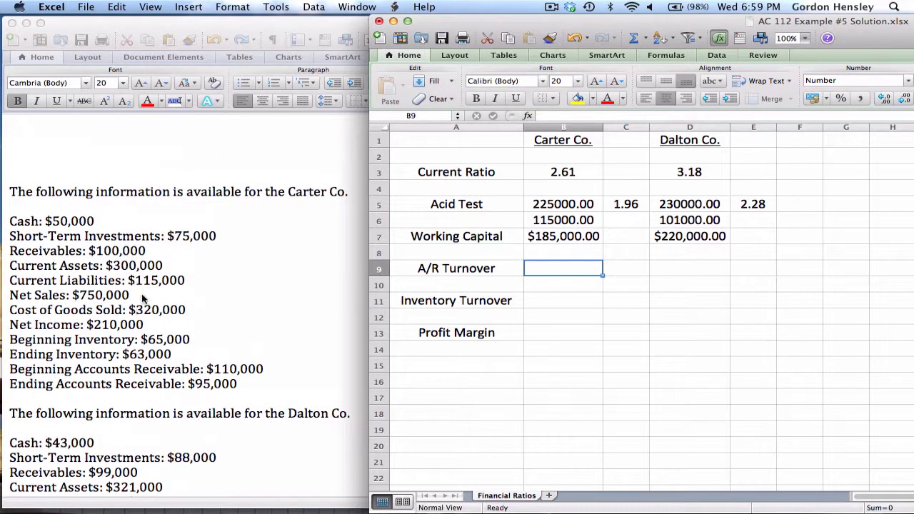
{"action": "type", "text": "750000"}
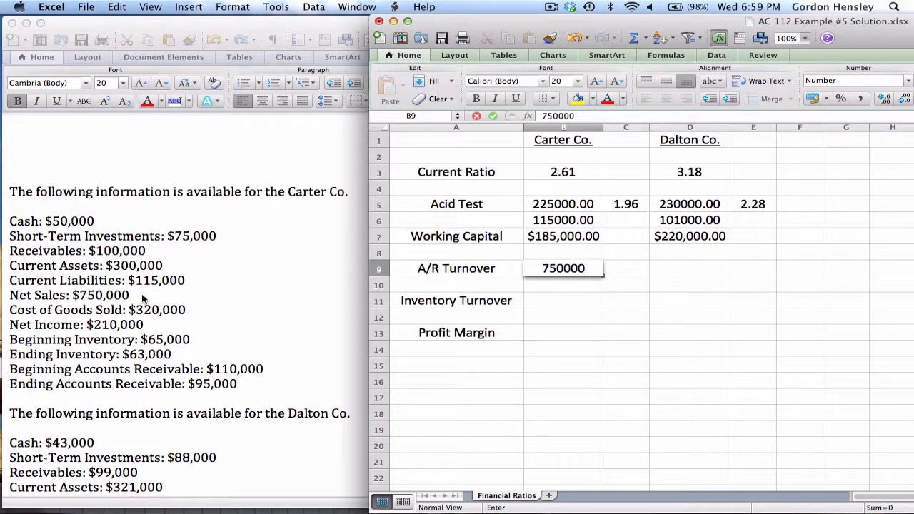
{"action": "key", "text": "Return"}
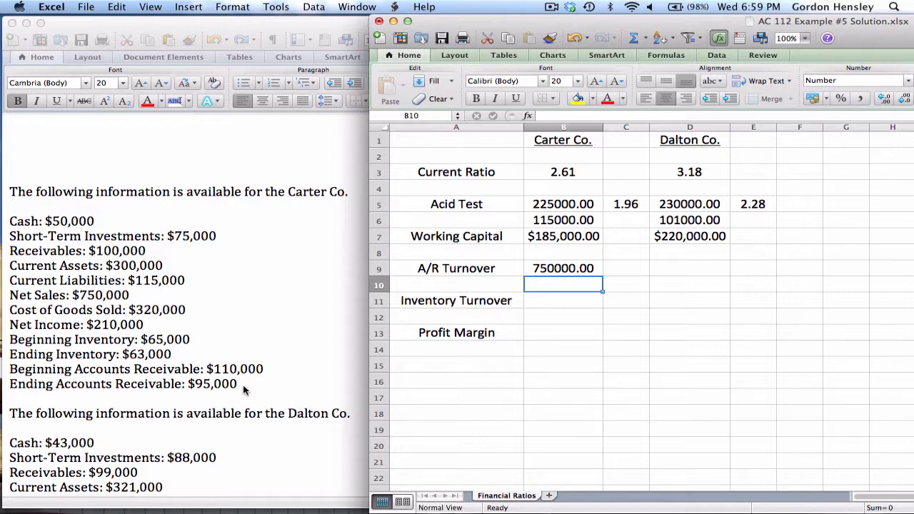
Calculate Carter Co.'s average accounts receivable in B10 with the formula =(110000+95000)/2.
{"action": "type", "text": "="}
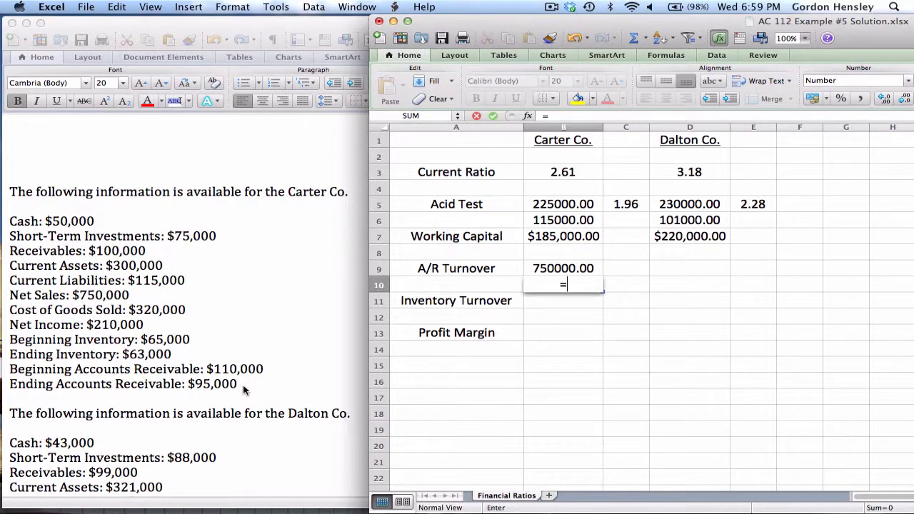
{"action": "type", "text": "(110000+"}
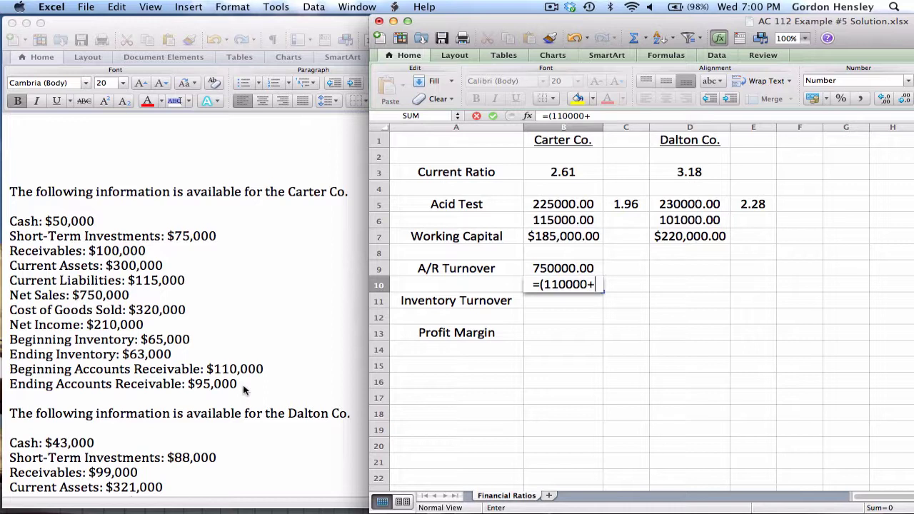
{"action": "type", "text": "95000"}
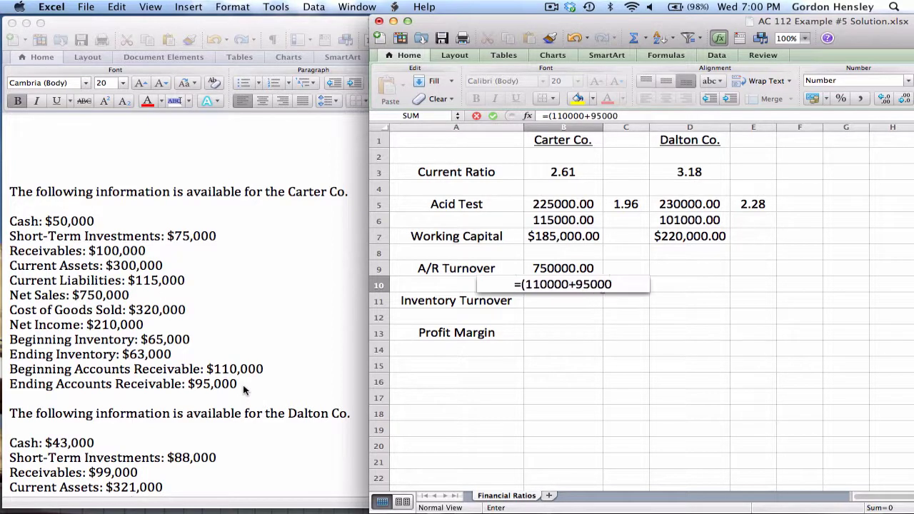
{"action": "type", "text": ")/2"}
{"action": "key", "text": "Return"}
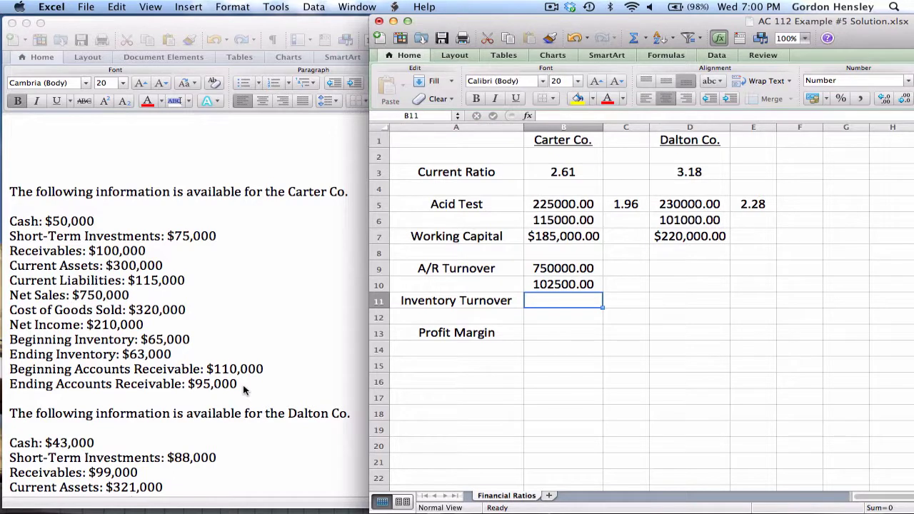
Calculate Carter Co.'s A/R turnover in C9 with the formula =B9/B10.
{"action": "key", "text": "Up"}
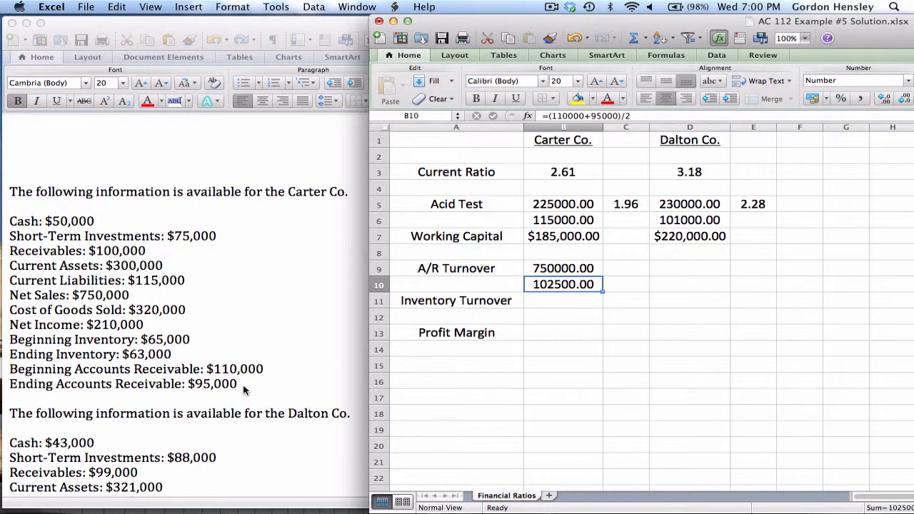
{"action": "key", "text": "Right"}
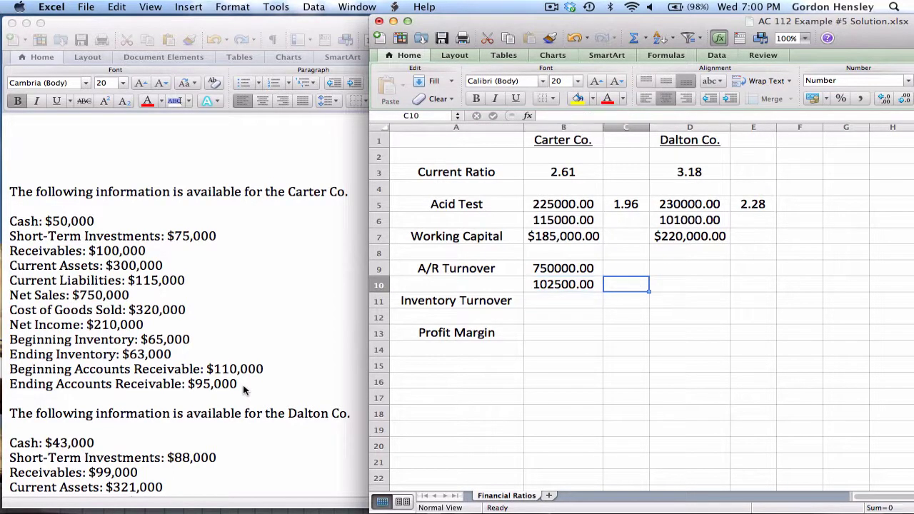
{"action": "key", "text": "Up"}
{"action": "type", "text": "="}
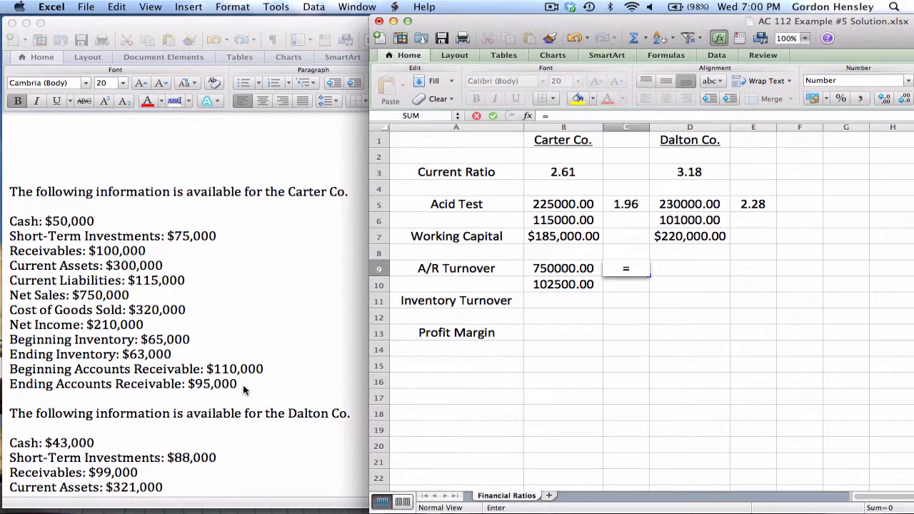
{"action": "key", "text": "Left"}
{"action": "type", "text": "/"}
{"action": "key", "text": "Down"}
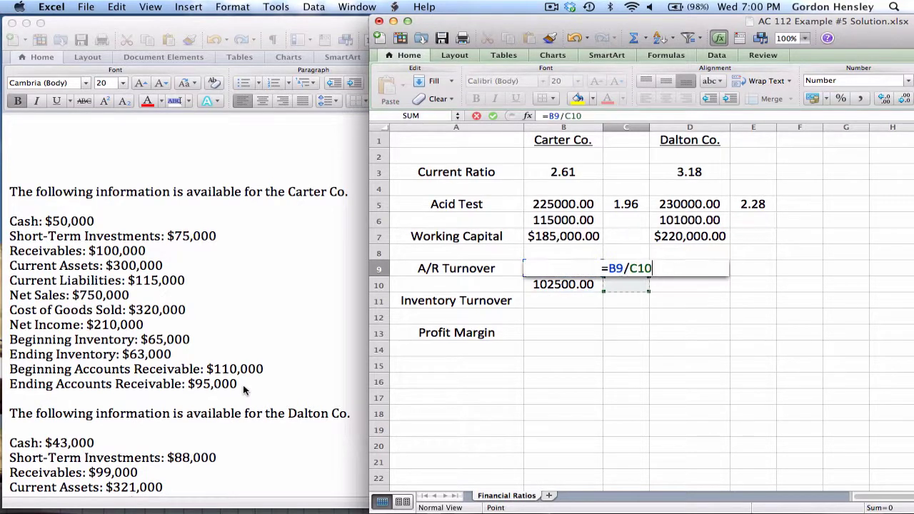
{"action": "key", "text": "Left"}
{"action": "key", "text": "Return"}
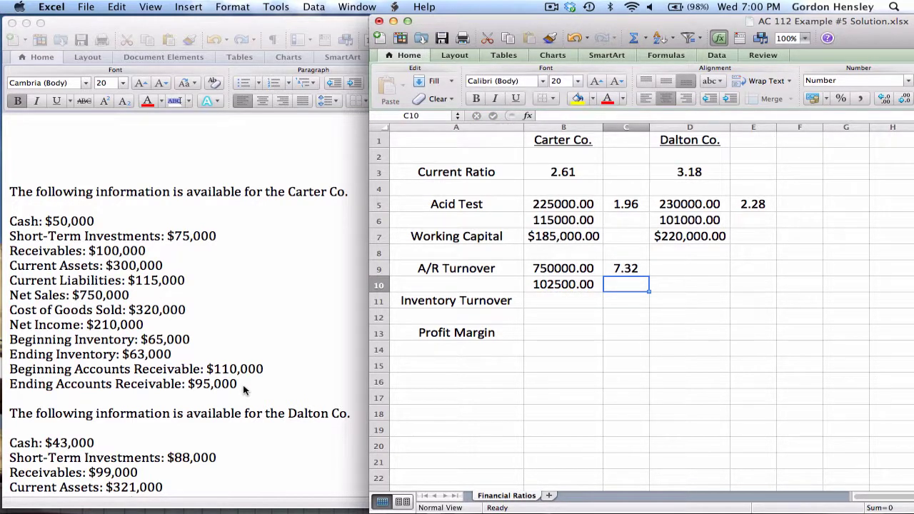
Enter Dalton Co.'s net sales of 650000 in D9 as the A/R turnover numerator.
{"action": "key", "text": "Up"}
{"action": "key", "text": "Right"}
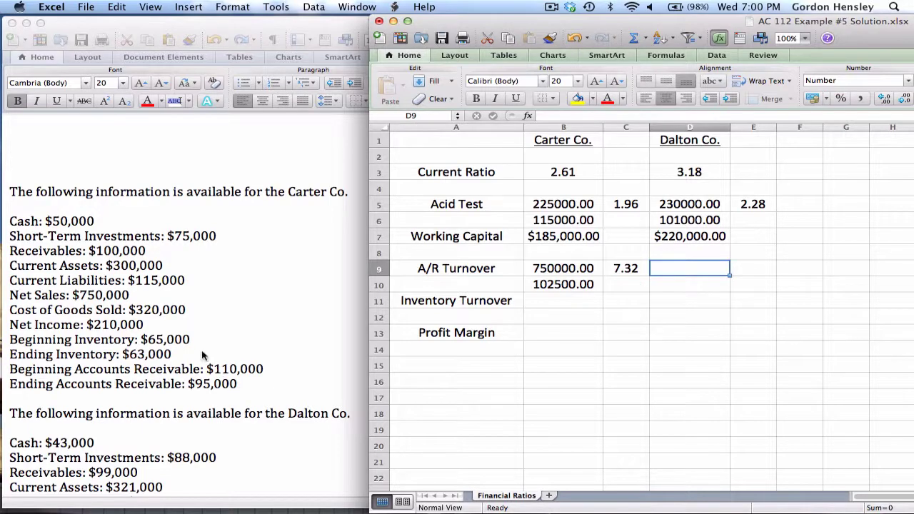
{"action": "scroll", "coordinate": [203, 355], "scroll_direction": "down", "scroll_amount": 10}
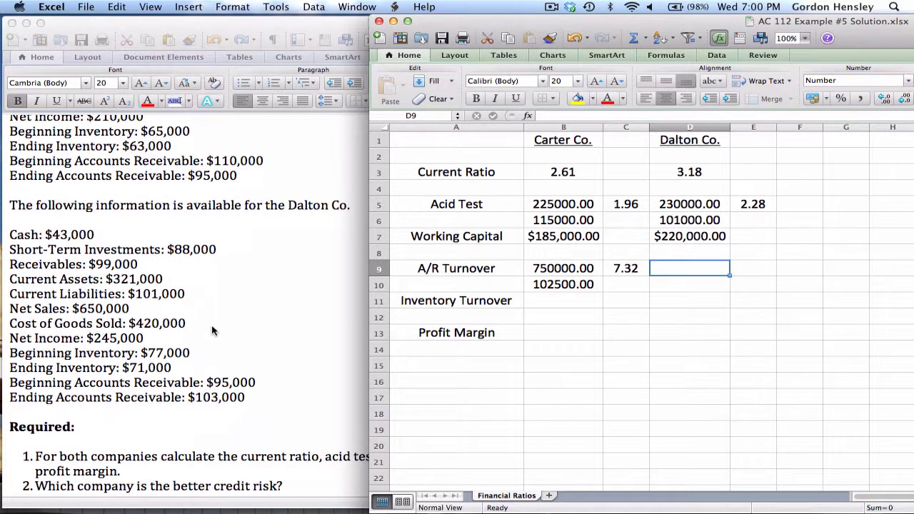
{"action": "type", "text": "650000"}
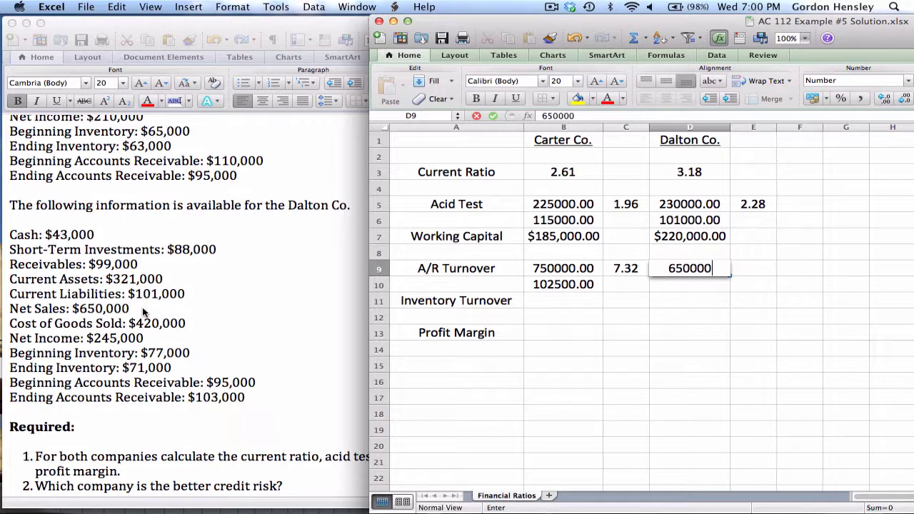
{"action": "key", "text": "Return"}
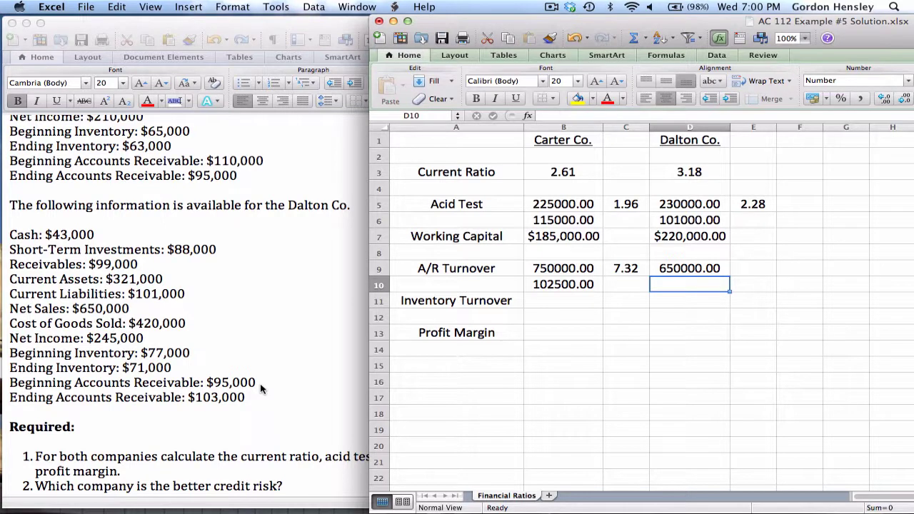
Calculate Dalton Co.'s average accounts receivable in D10 with the formula =(95000+103000)/2.
{"action": "type", "text": "=(9"}
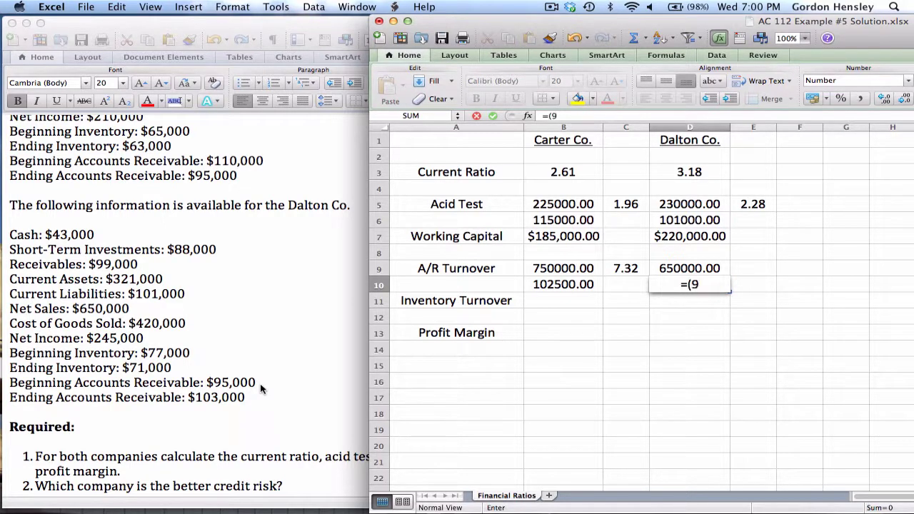
{"action": "type", "text": "5000"}
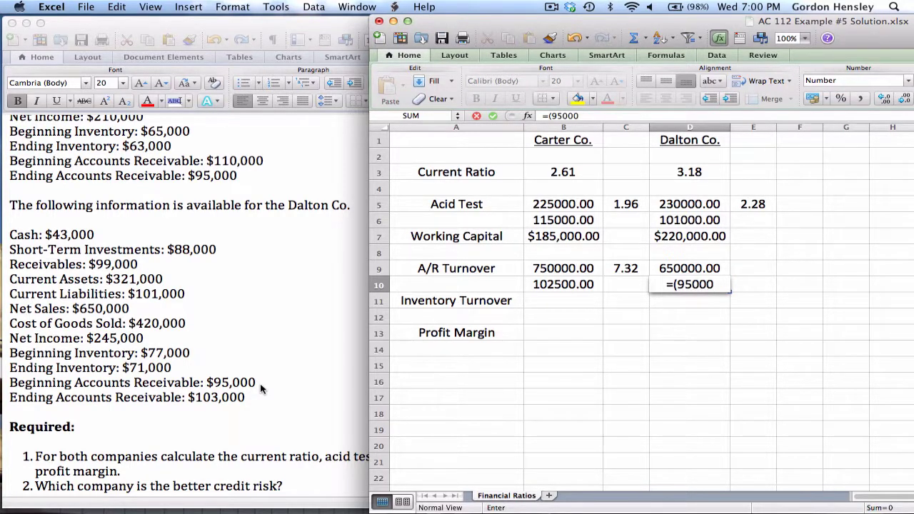
{"action": "type", "text": "+103"}
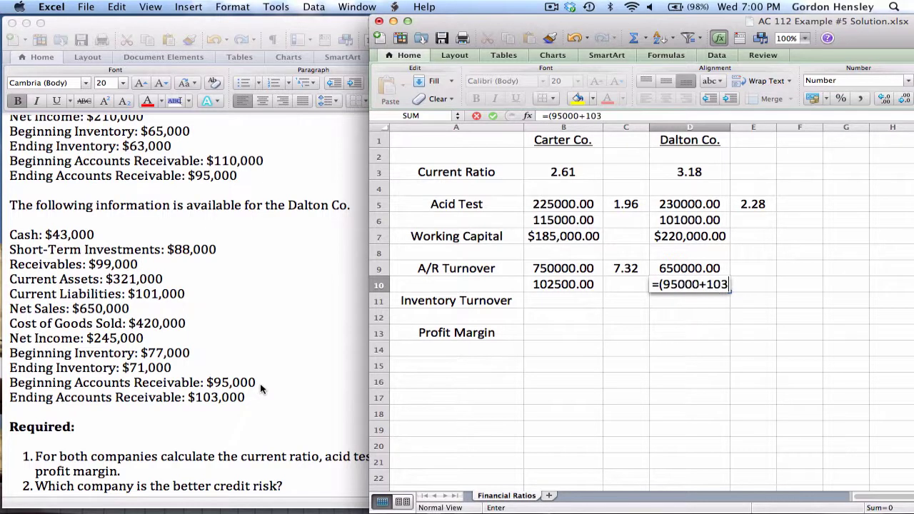
{"action": "type", "text": "000)/2"}
{"action": "key", "text": "Return"}
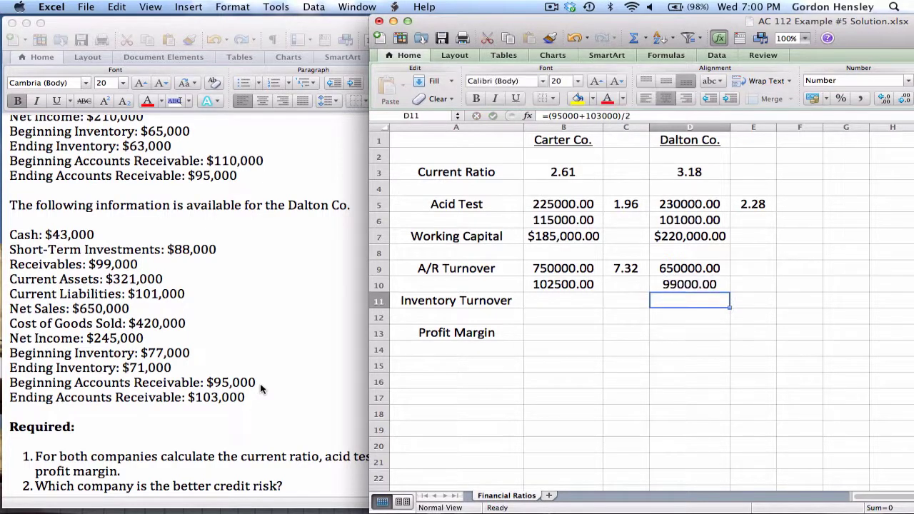
Calculate Dalton Co.'s A/R turnover in E9 with the formula =D9/D10.
{"action": "key", "text": "Up"}
{"action": "key", "text": "Right"}
{"action": "key", "text": "Up"}
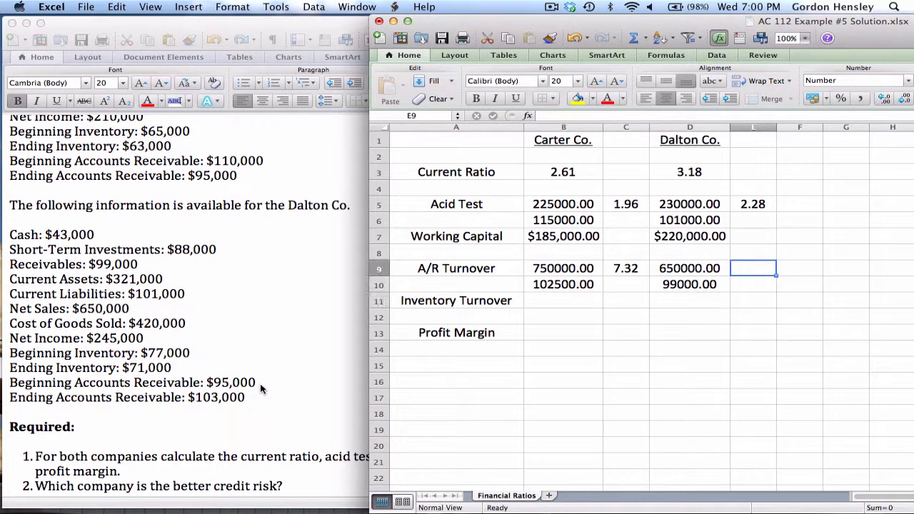
{"action": "type", "text": "="}
{"action": "key", "text": "Left"}
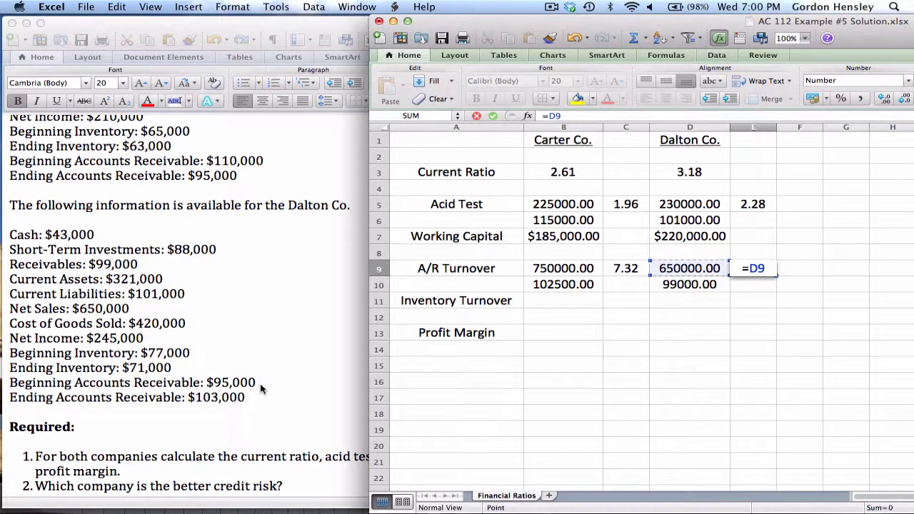
{"action": "type", "text": "/"}
{"action": "key", "text": "Down"}
{"action": "key", "text": "Left"}
{"action": "key", "text": "Return"}
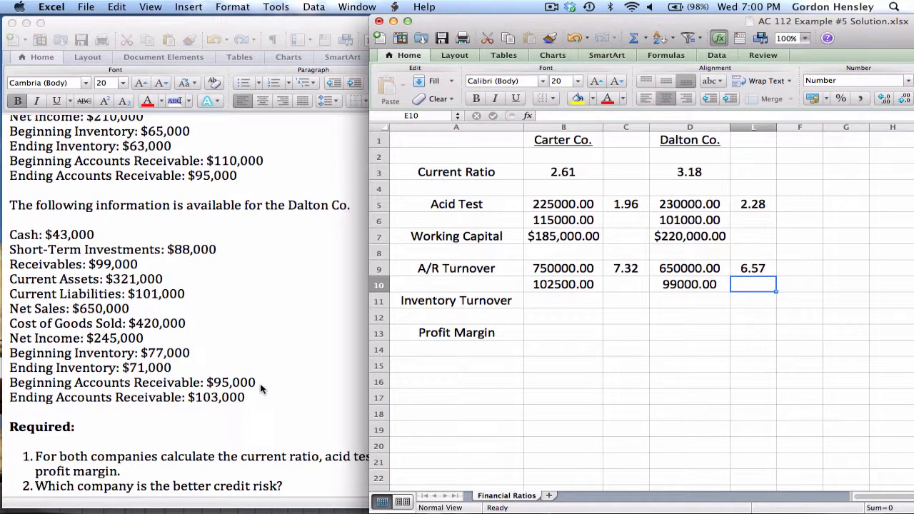
Compare the A/R turnover of Carter Co. in C9 and Dalton Co. in E9.
{"action": "key", "text": "Left"}
{"action": "key", "text": "Left"}
{"action": "key", "text": "Up"}
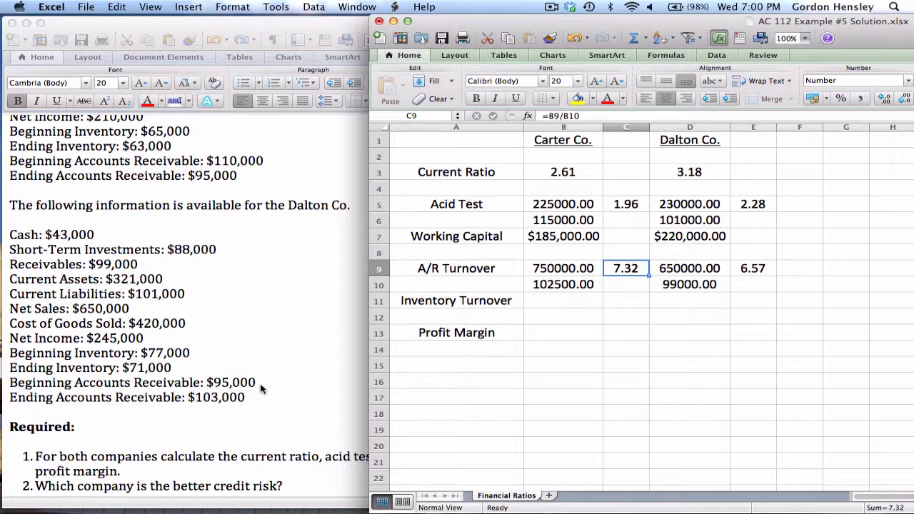
{"action": "key", "text": "Right"}
{"action": "key", "text": "Right"}
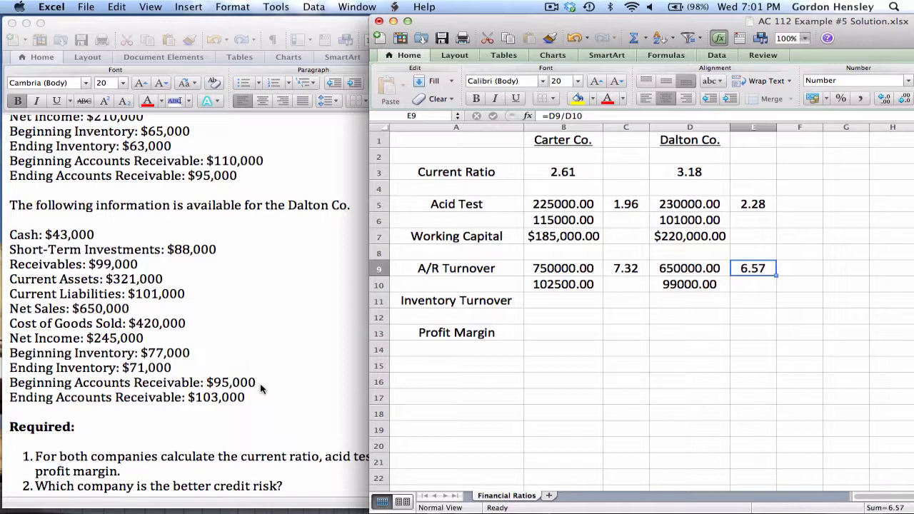
{"action": "key", "text": "Left"}
{"action": "key", "text": "Left"}
{"action": "key", "text": "Right"}
{"action": "key", "text": "Right"}
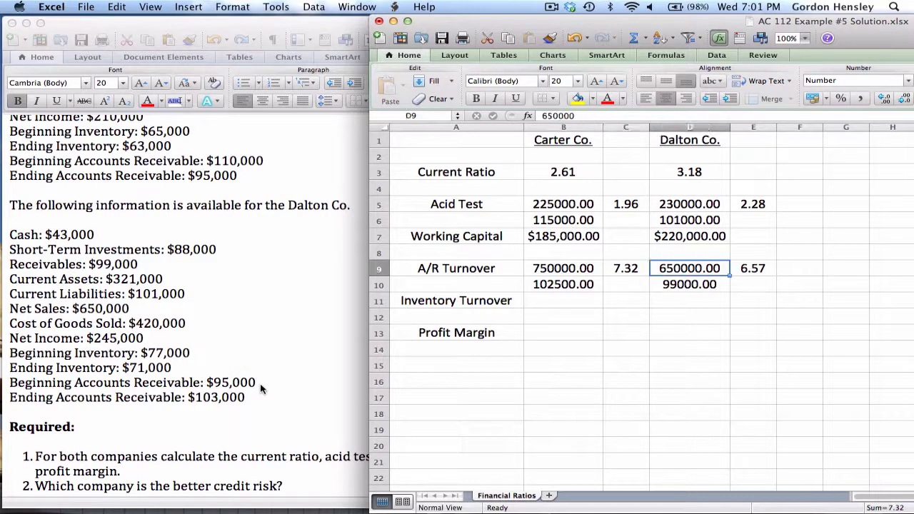
{"action": "key", "text": "Left"}
{"action": "key", "text": "Left"}
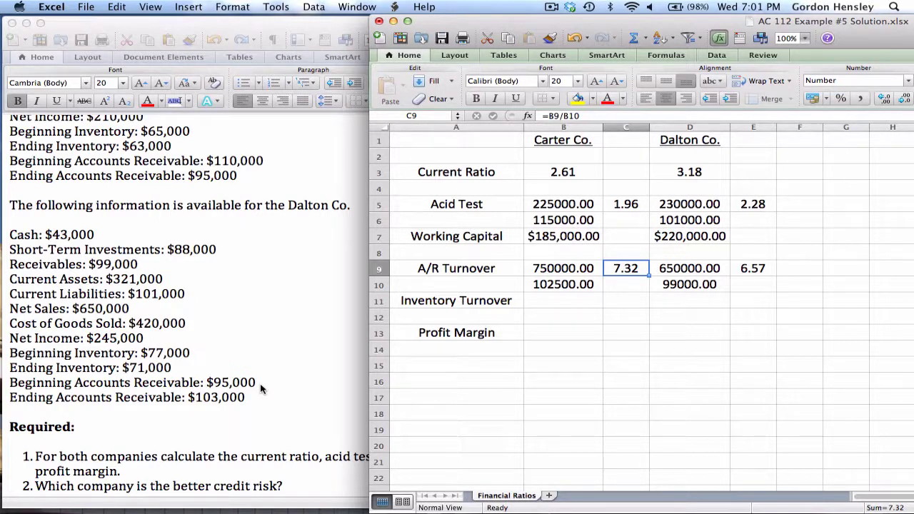
Enter Carter Co.'s cost of goods sold of 320000 in B11 as the inventory turnover numerator.
{"action": "key", "text": "Down"}
{"action": "key", "text": "Down"}
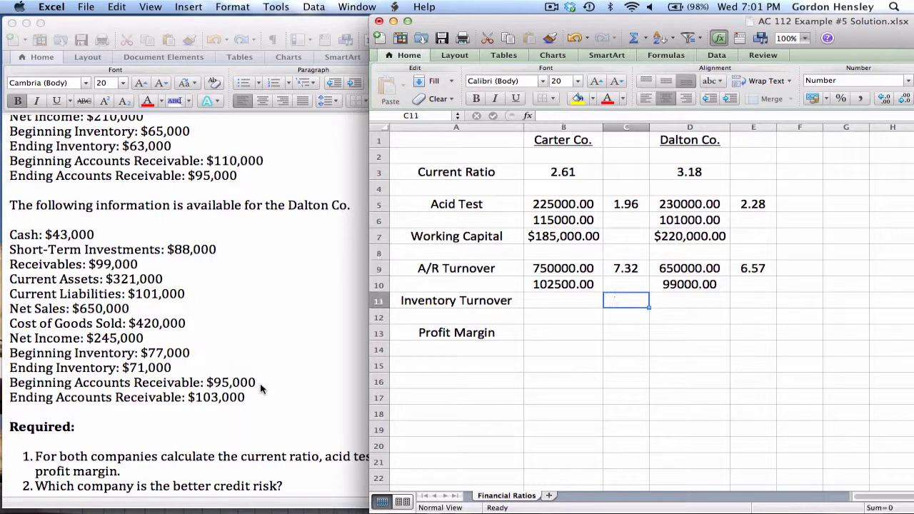
{"action": "key", "text": "Left"}
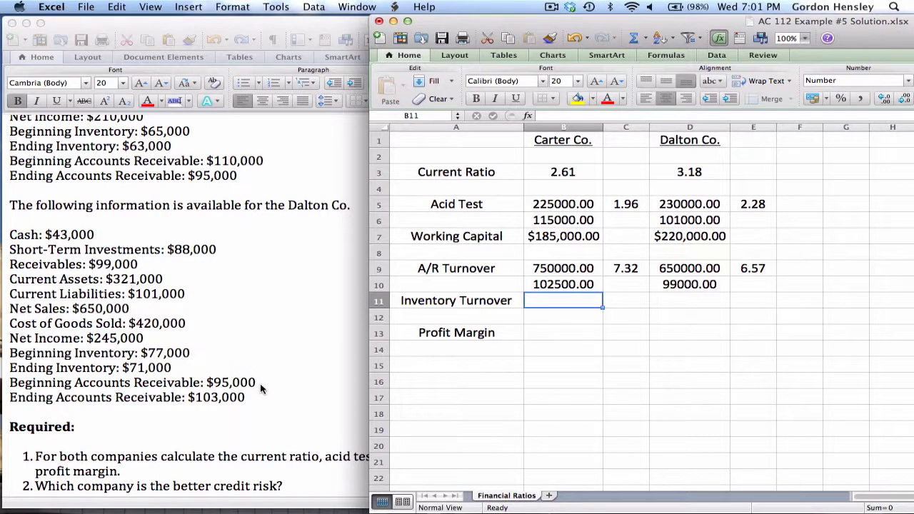
{"action": "scroll", "coordinate": [102, 378], "scroll_direction": "up", "scroll_amount": 6}
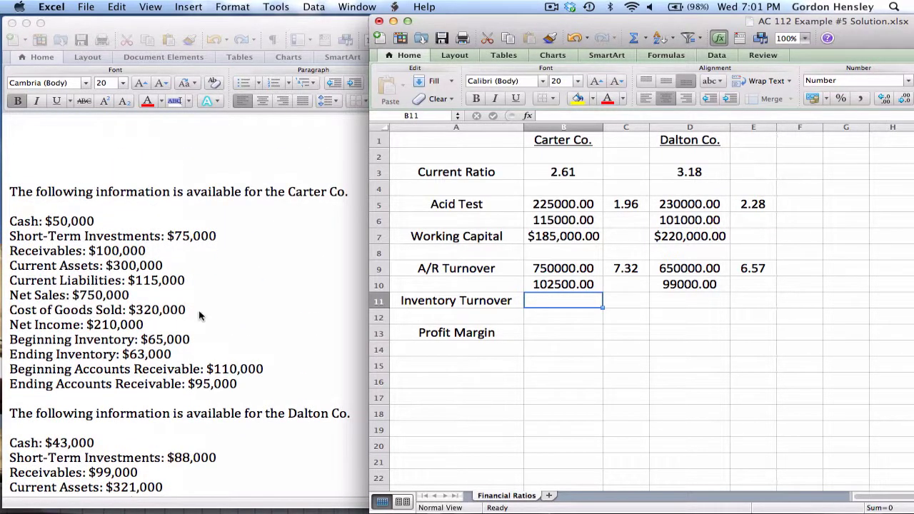
{"action": "type", "text": "320000"}
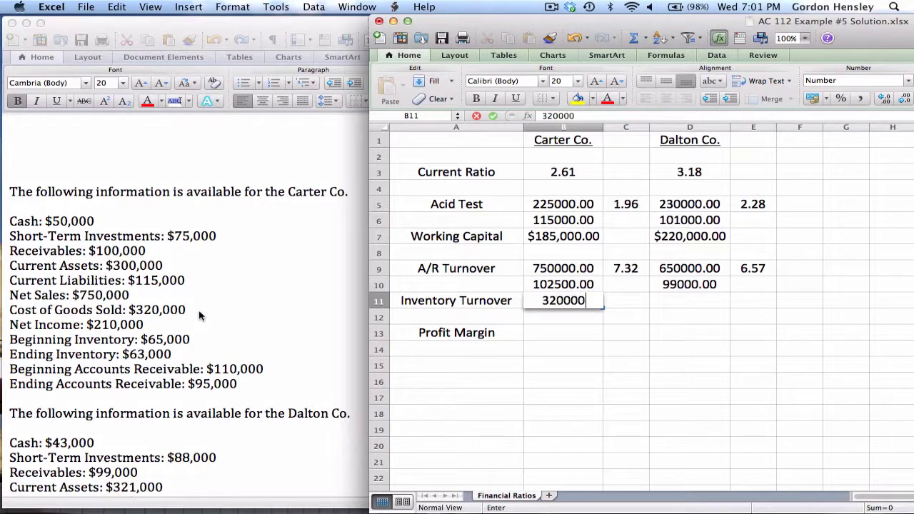
{"action": "key", "text": "Return"}
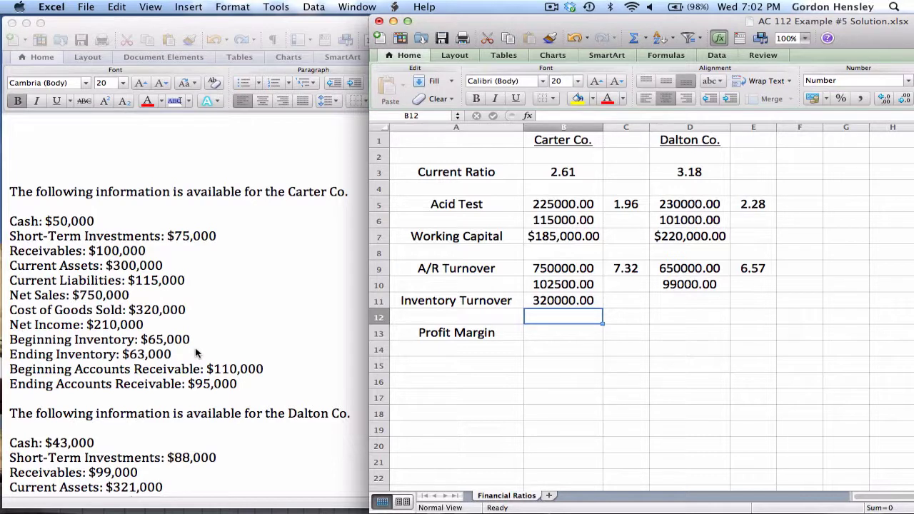
Calculate Carter Co.'s average inventory in B12 with the formula =(65000+63000)/2.
{"action": "type", "text": "=("}
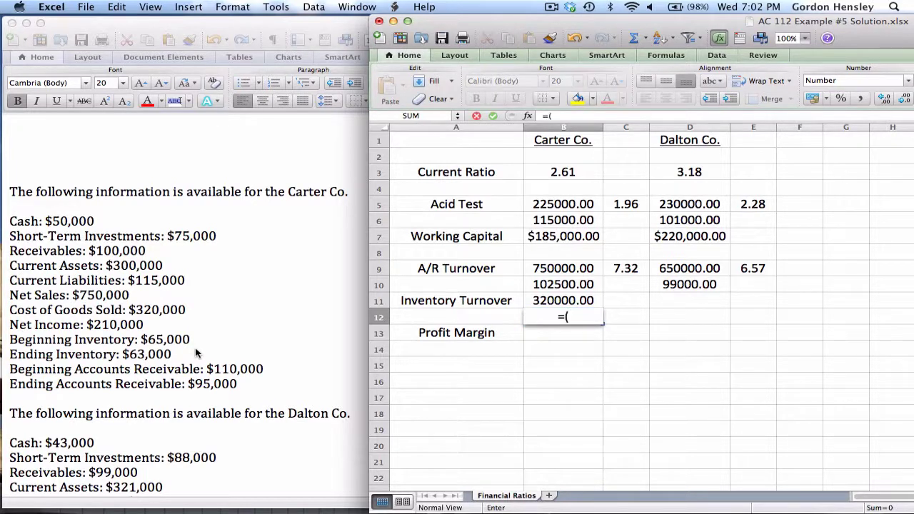
{"action": "type", "text": "65000+"}
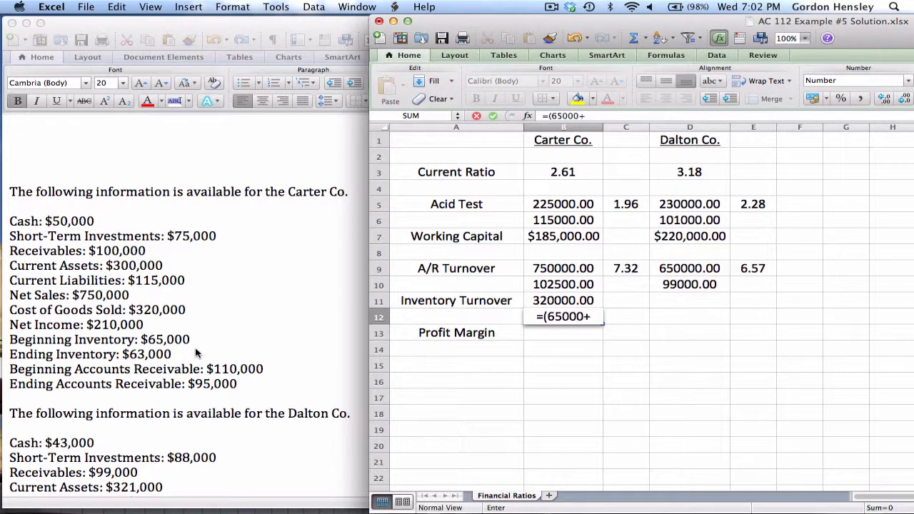
{"action": "type", "text": "63"}
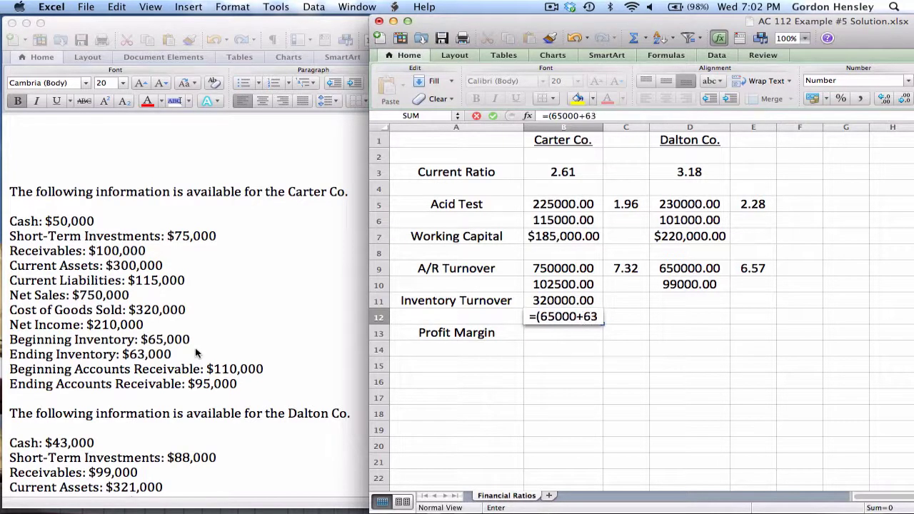
{"action": "type", "text": "000)/2"}
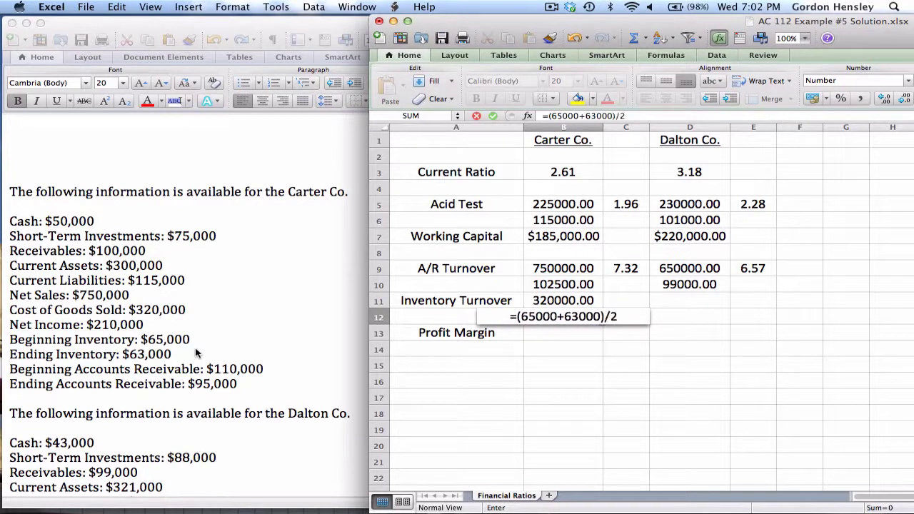
{"action": "key", "text": "Return"}
Calculate Carter Co.'s inventory turnover in C11 with the formula =B11/B12.
{"action": "key", "text": "Up"}
{"action": "key", "text": "Up"}
{"action": "key", "text": "Right"}
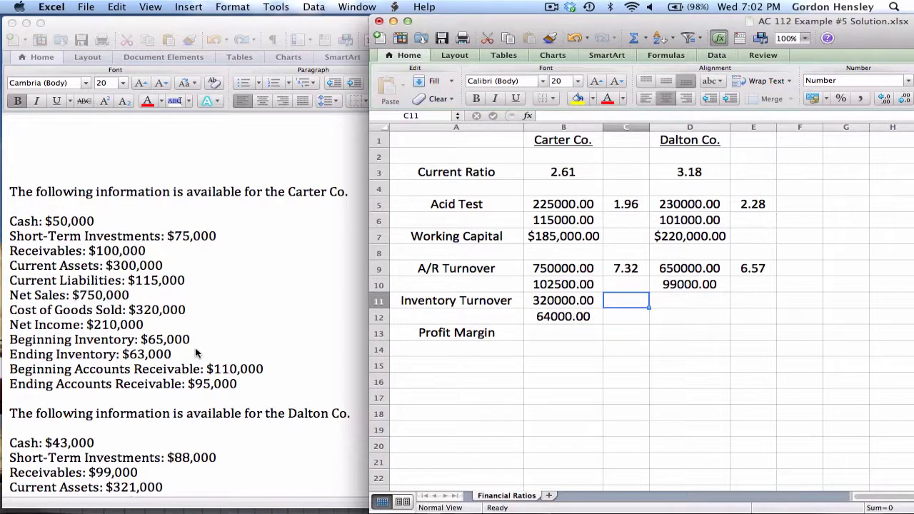
{"action": "type", "text": "="}
{"action": "key", "text": "Left"}
{"action": "type", "text": "/"}
{"action": "key", "text": "Down"}
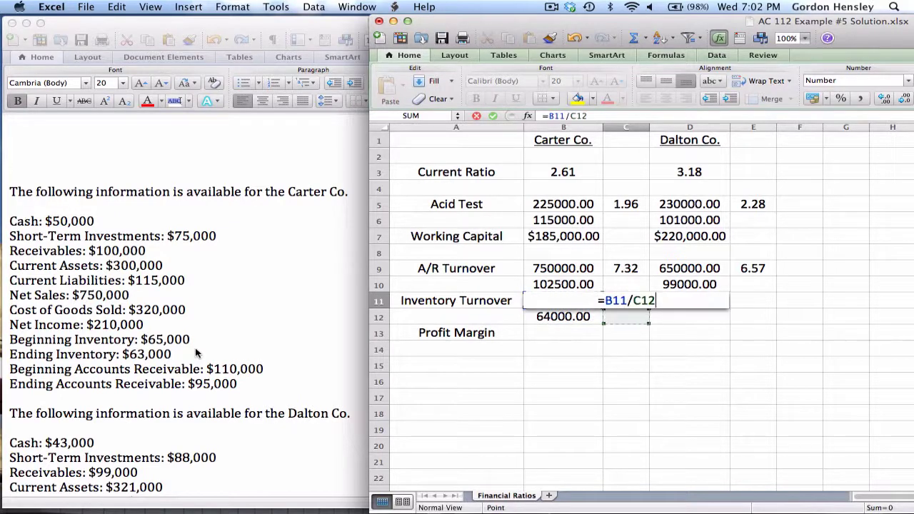
{"action": "key", "text": "Left"}
{"action": "key", "text": "Return"}
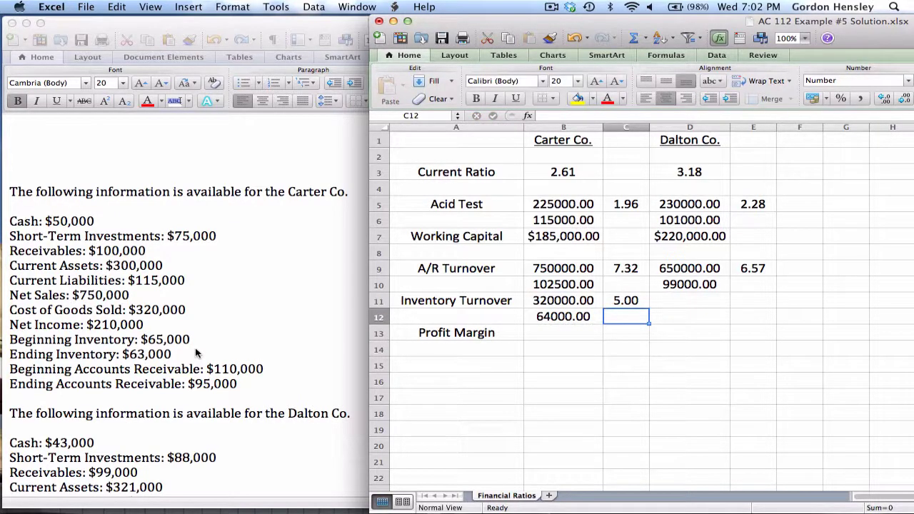
Enter Dalton Co.'s cost of goods sold of 420000 in D11 as the inventory turnover numerator.
{"action": "key", "text": "Up"}
{"action": "key", "text": "Right"}
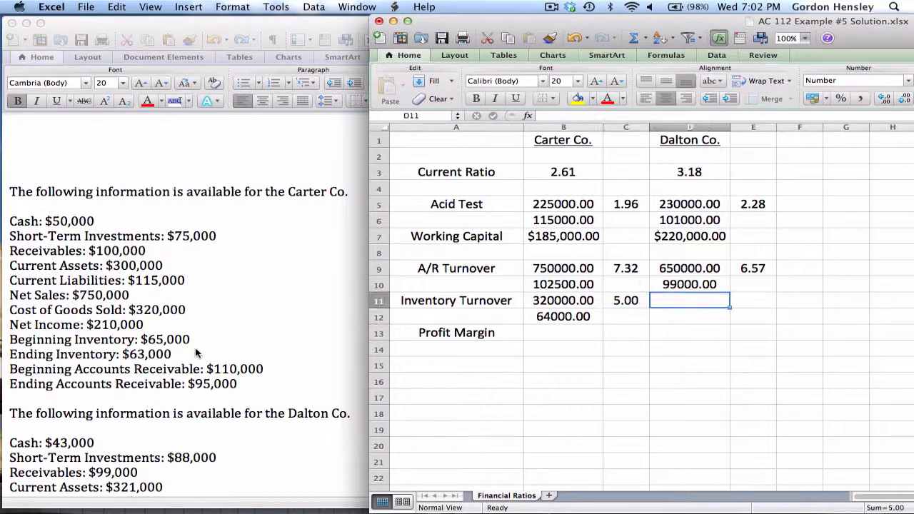
{"action": "scroll", "coordinate": [85, 303], "scroll_direction": "down", "scroll_amount": 5}
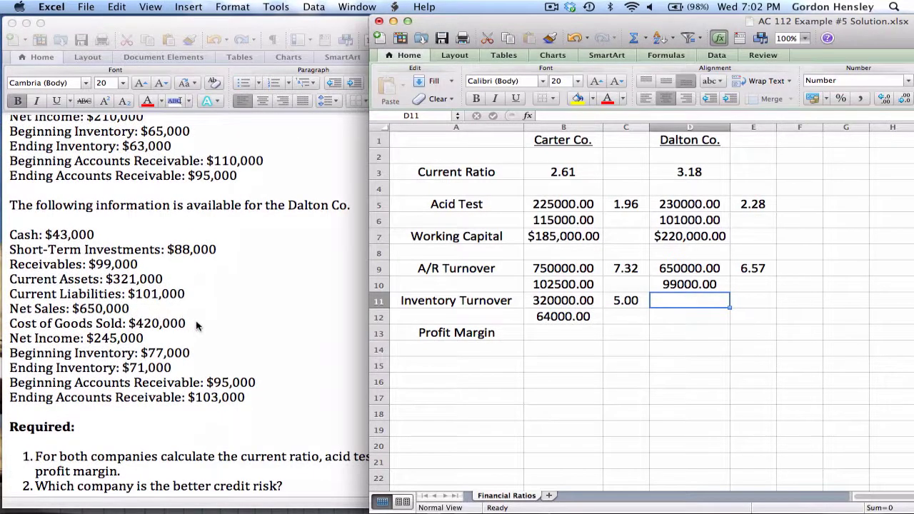
{"action": "type", "text": "420"}
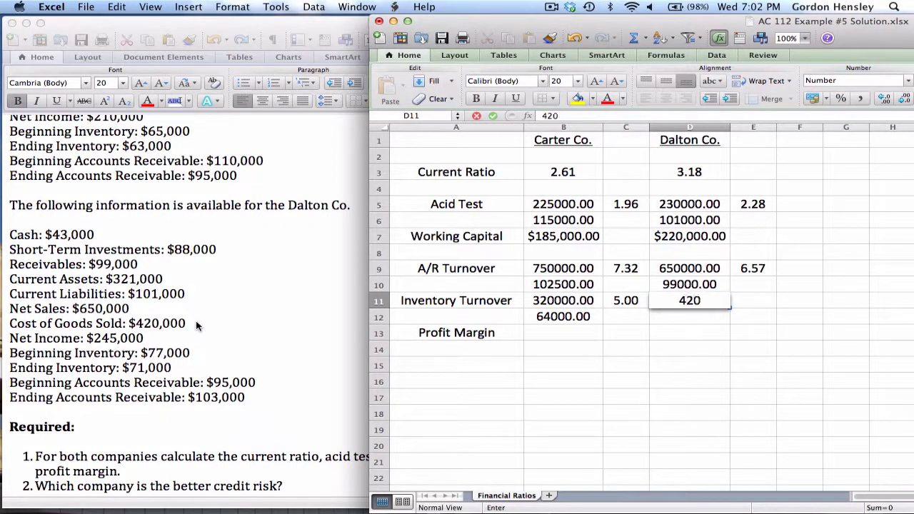
{"action": "type", "text": "000"}
{"action": "key", "text": "Return"}
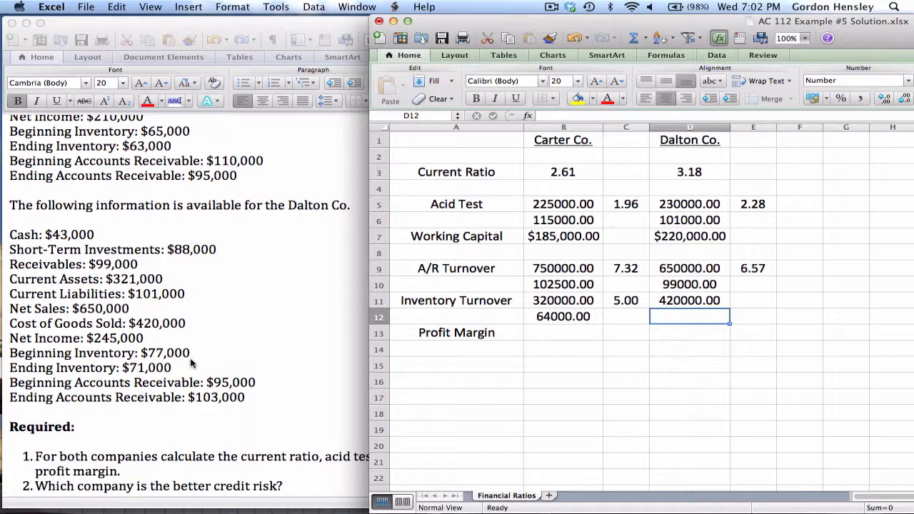
Calculate Dalton Co.'s average inventory in D12 with the formula =(77000+71000)/2.
{"action": "type", "text": "="}
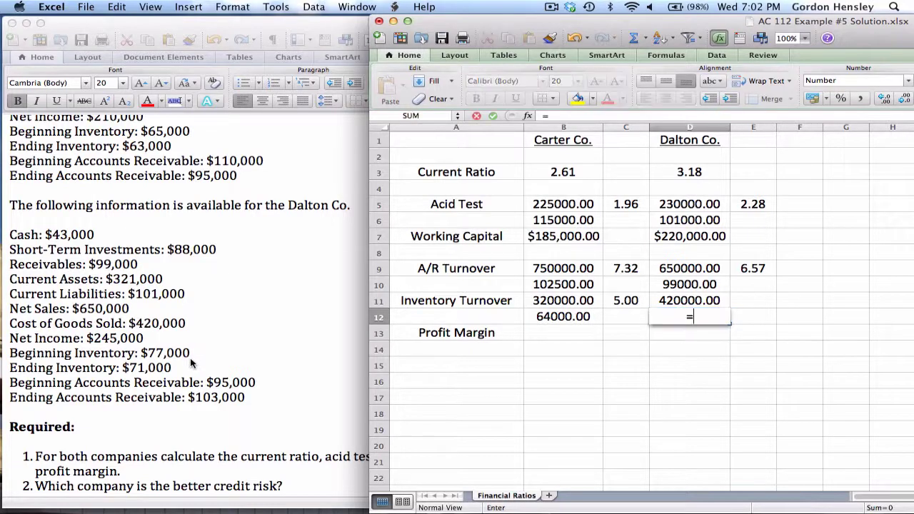
{"action": "type", "text": "(77000"}
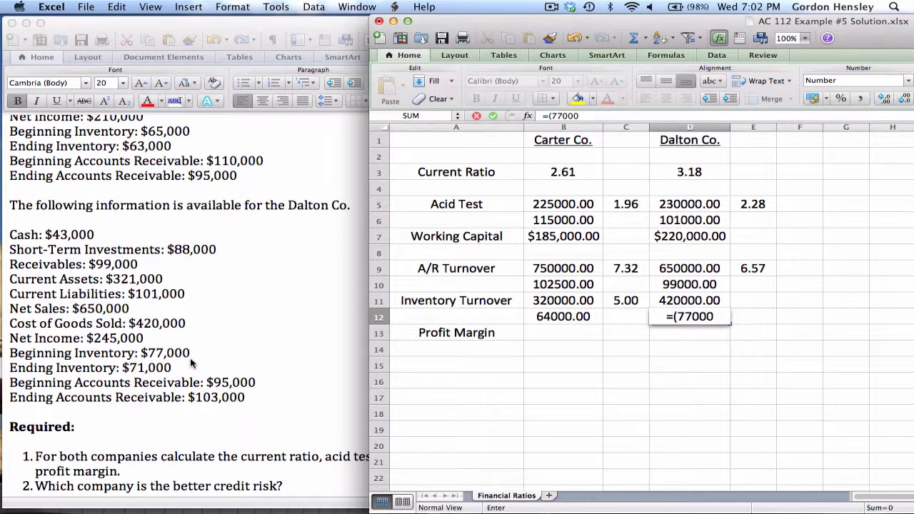
{"action": "type", "text": "+71000"}
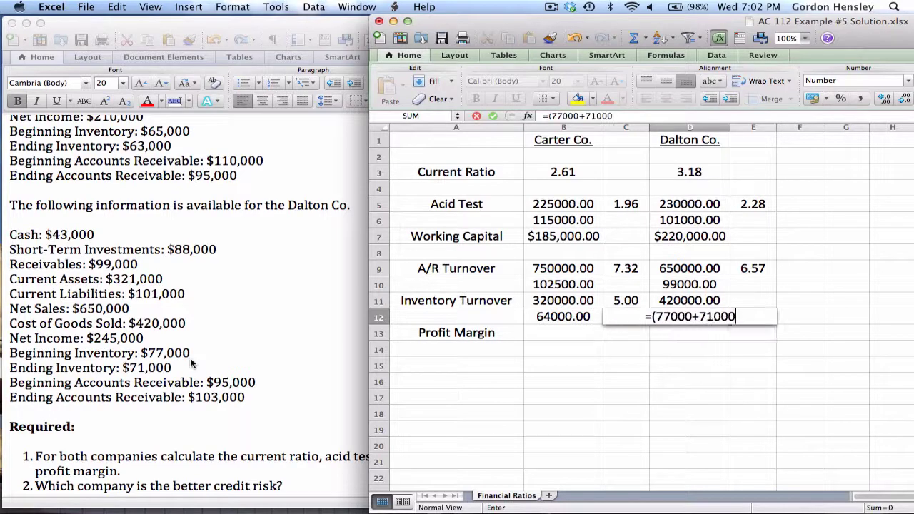
{"action": "type", "text": ")/2"}
{"action": "key", "text": "Tab"}
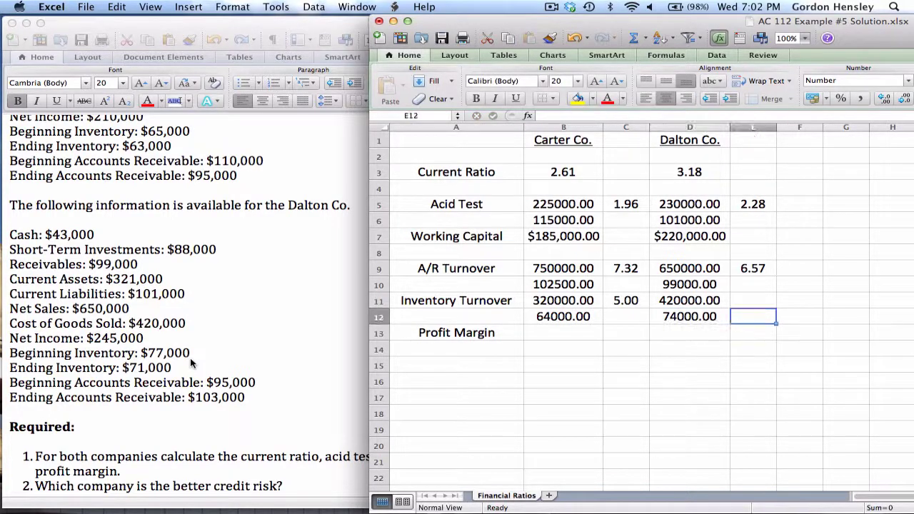
Calculate Dalton Co.'s inventory turnover in E11 with the formula =D11/D12.
{"action": "key", "text": "Up"}
{"action": "type", "text": "="}
{"action": "key", "text": "Left"}
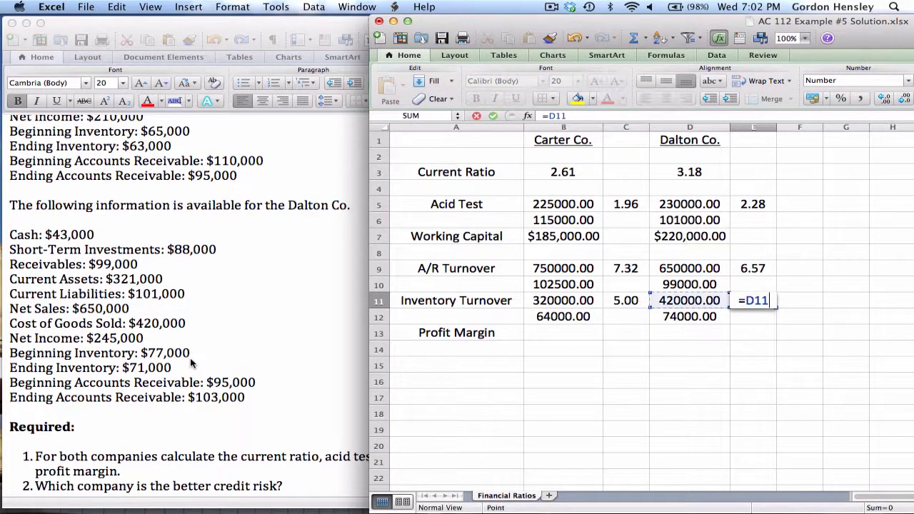
{"action": "type", "text": "/"}
{"action": "key", "text": "Down"}
{"action": "key", "text": "Left"}
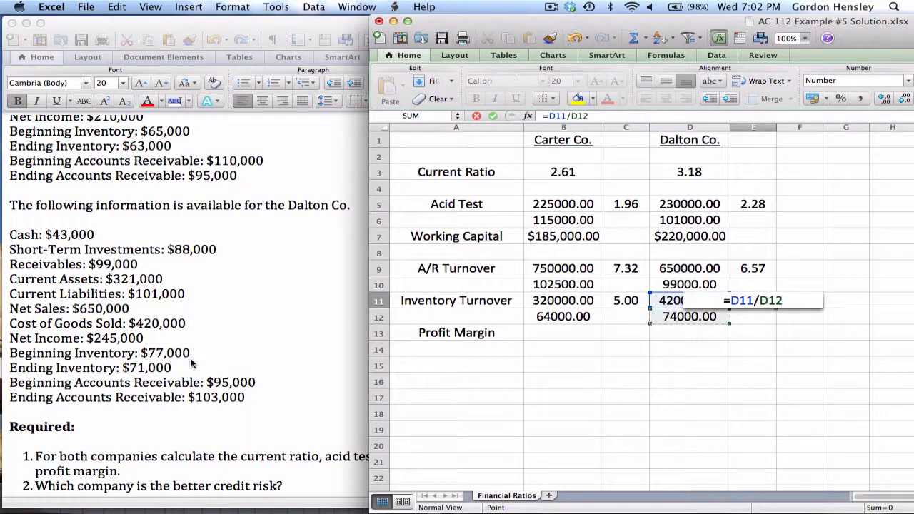
{"action": "key", "text": "Return"}
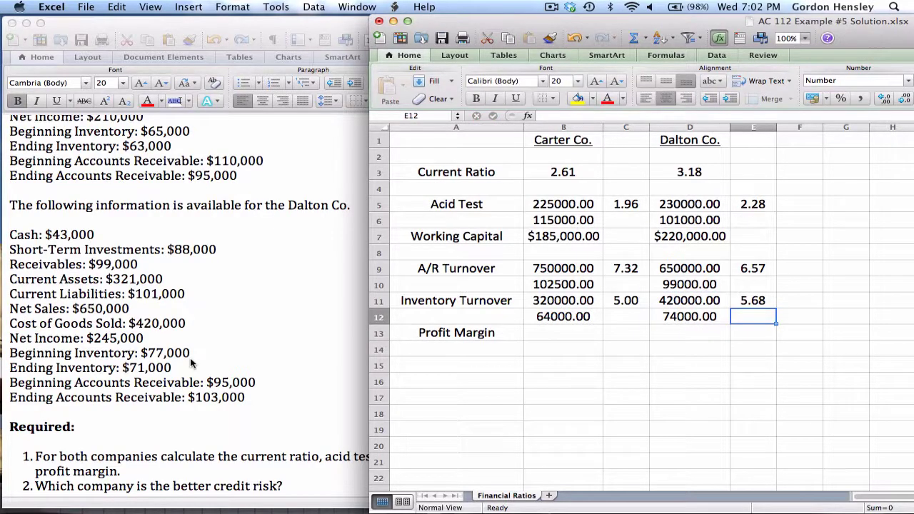
Compare the inventory turnover of Carter Co. in C11 and Dalton Co. in E11.
{"action": "key", "text": "Left"}
{"action": "key", "text": "Left"}
{"action": "key", "text": "Up"}
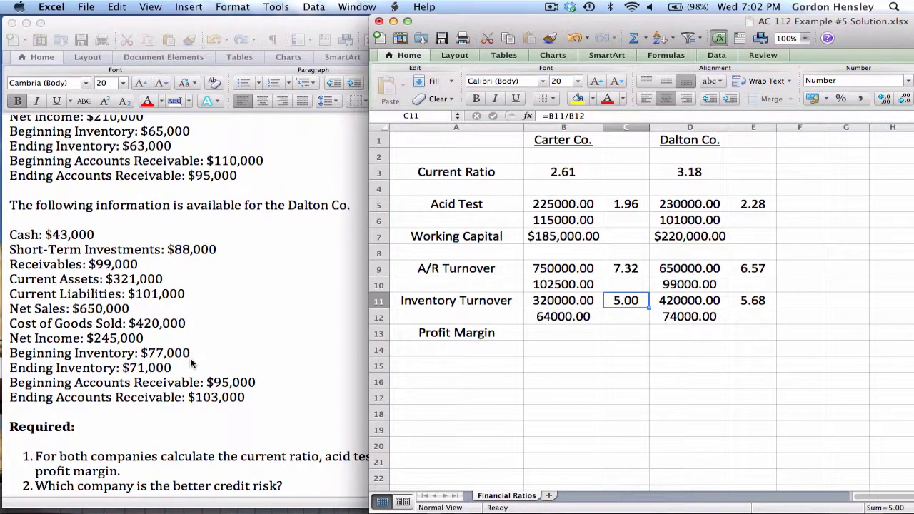
{"action": "key", "text": "Right"}
{"action": "key", "text": "Right"}
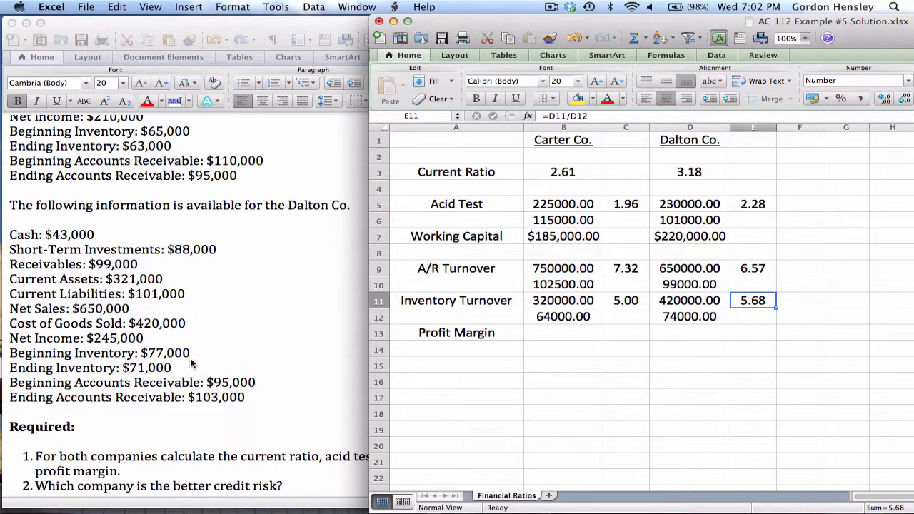
Enter Carter Co.'s net income of 210000 in B13 and net sales of 750000 in B14 for the profit margin.
{"action": "key", "text": "Down"}
{"action": "key", "text": "Down"}
{"action": "key", "text": "Left"}
{"action": "key", "text": "Left"}
{"action": "key", "text": "Left"}
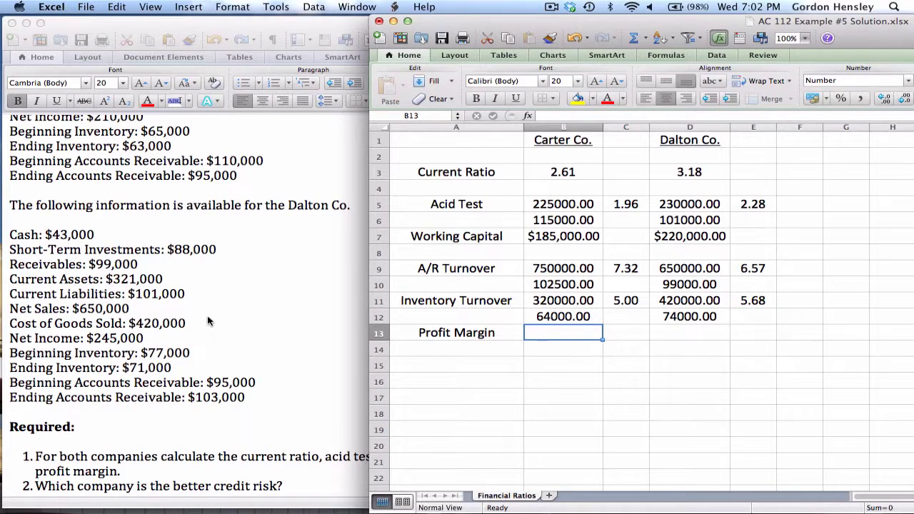
{"action": "scroll", "coordinate": [208, 321], "scroll_direction": "up", "scroll_amount": 5}
{"action": "scroll", "coordinate": [208, 321], "scroll_direction": "up", "scroll_amount": 1}
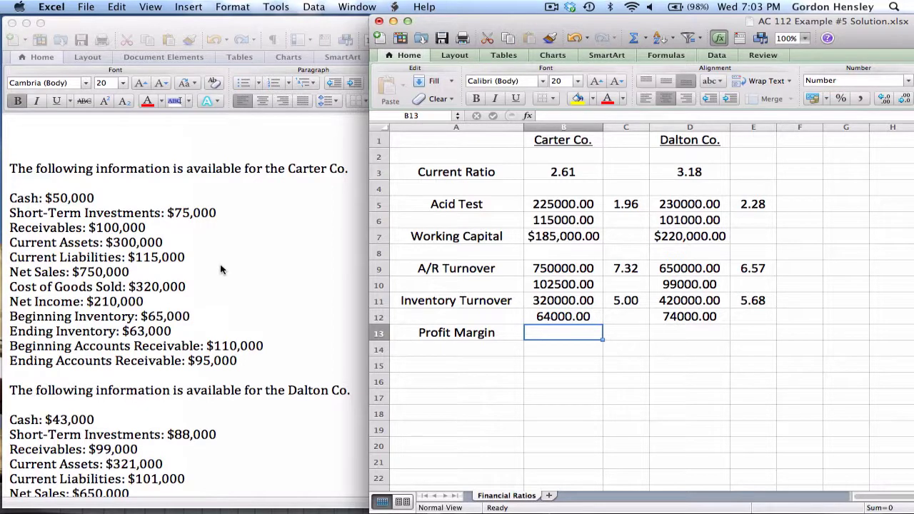
{"action": "type", "text": "210000"}
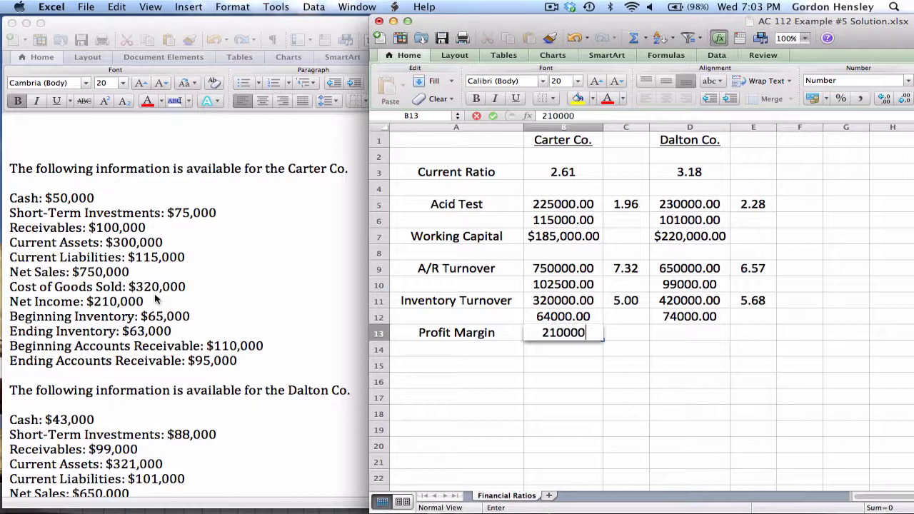
{"action": "key", "text": "Return"}
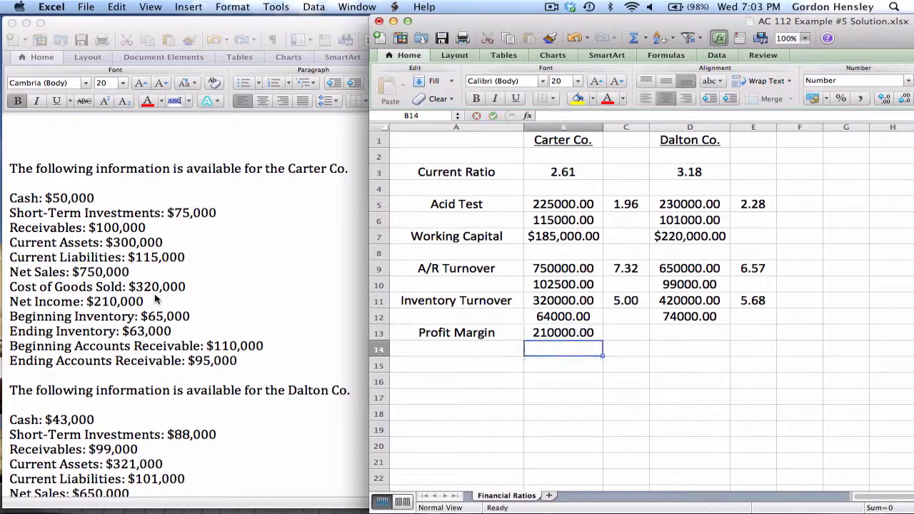
{"action": "type", "text": "750000"}
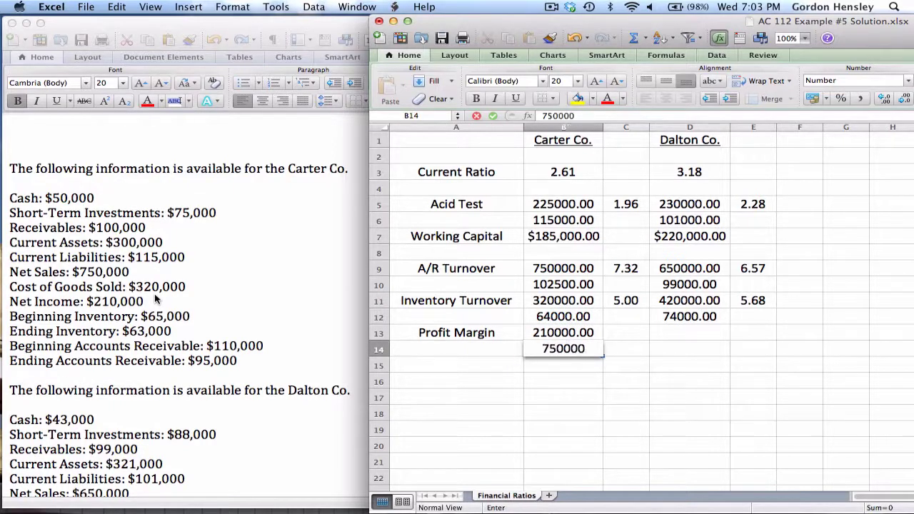
{"action": "key", "text": "Tab"}
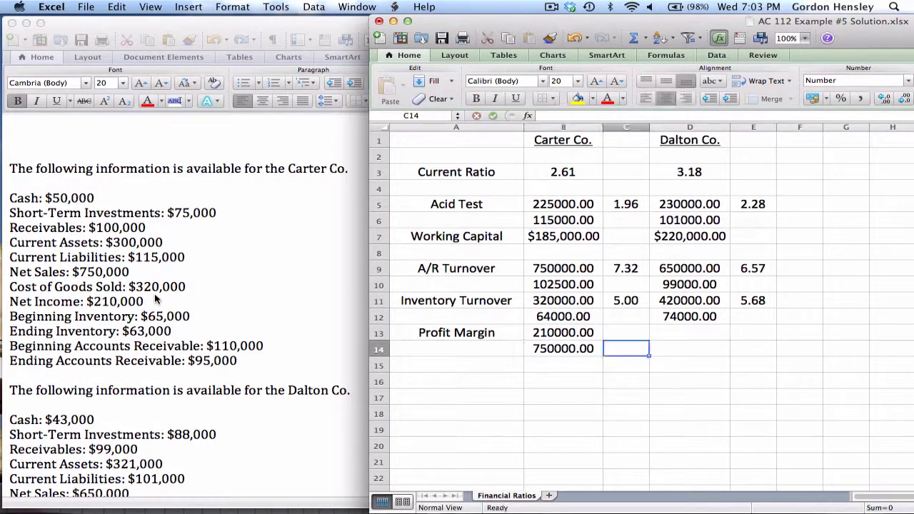
Calculate Carter Co.'s profit margin in C13 with the formula =B13/B14.
{"action": "key", "text": "Up"}
{"action": "type", "text": "="}
{"action": "key", "text": "Left"}
{"action": "type", "text": "/"}
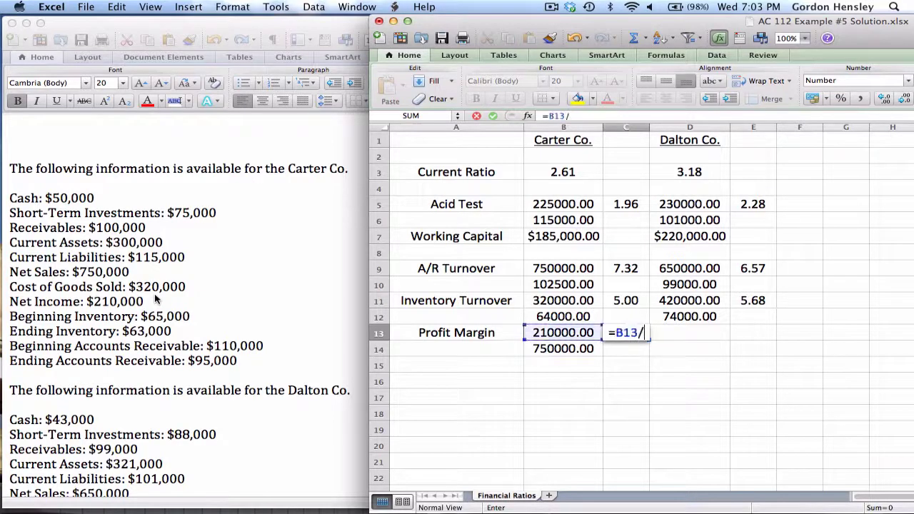
{"action": "key", "text": "Down"}
{"action": "key", "text": "Return"}
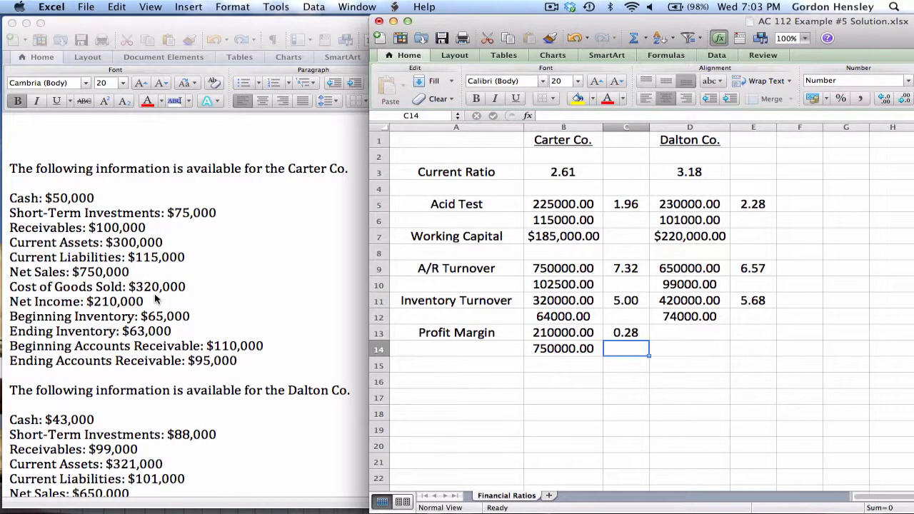
Try entering 28% in C14 beneath Carter Co.'s profit margin and clear the entry.
{"action": "type", "text": "28%"}
{"action": "key", "text": "Return"}
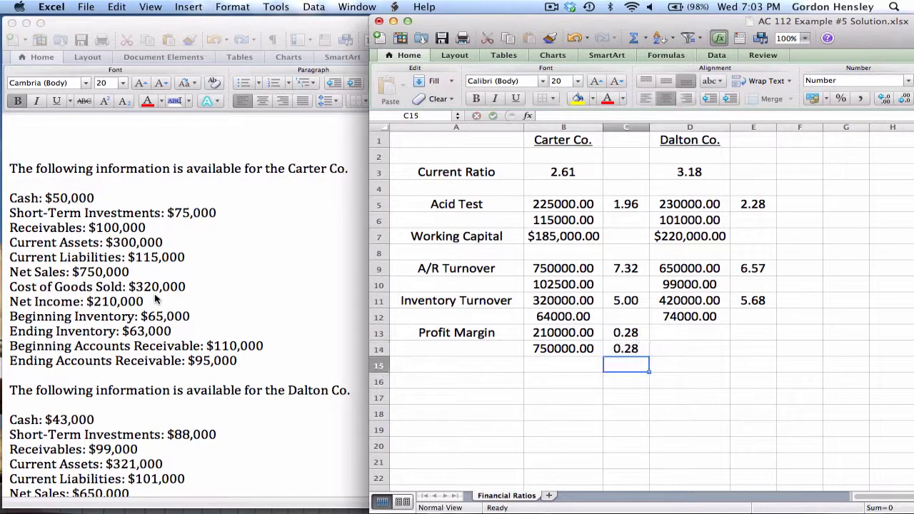
{"action": "key", "text": "Up"}
{"action": "key", "text": "BackSpace"}
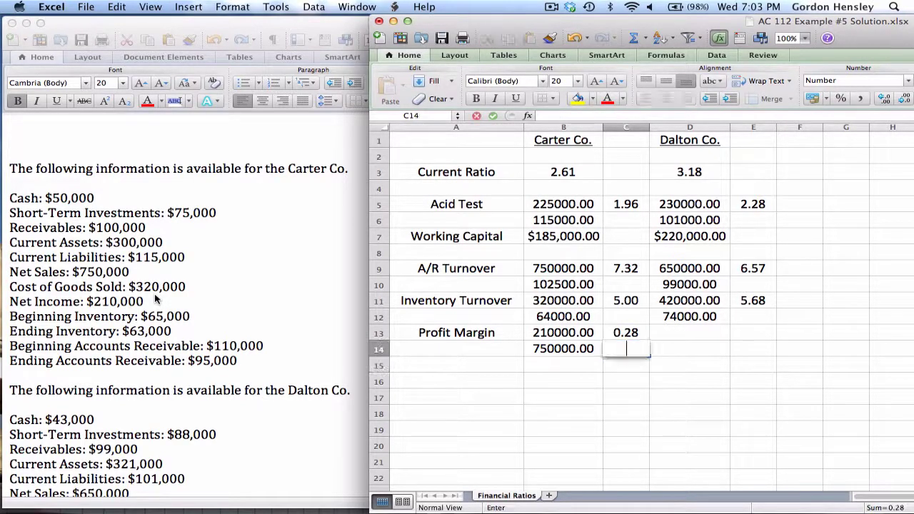
{"action": "key", "text": "Up"}
Enter Dalton Co.'s net income of 245000 in D13 and net sales of 650000 in D14 for the profit margin.
{"action": "key", "text": "Right"}
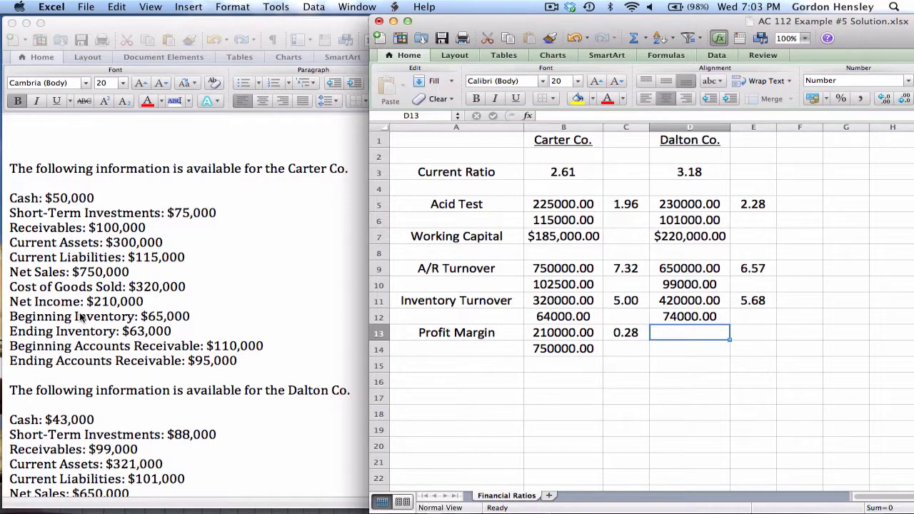
{"action": "scroll", "coordinate": [82, 318], "scroll_direction": "down", "scroll_amount": 10}
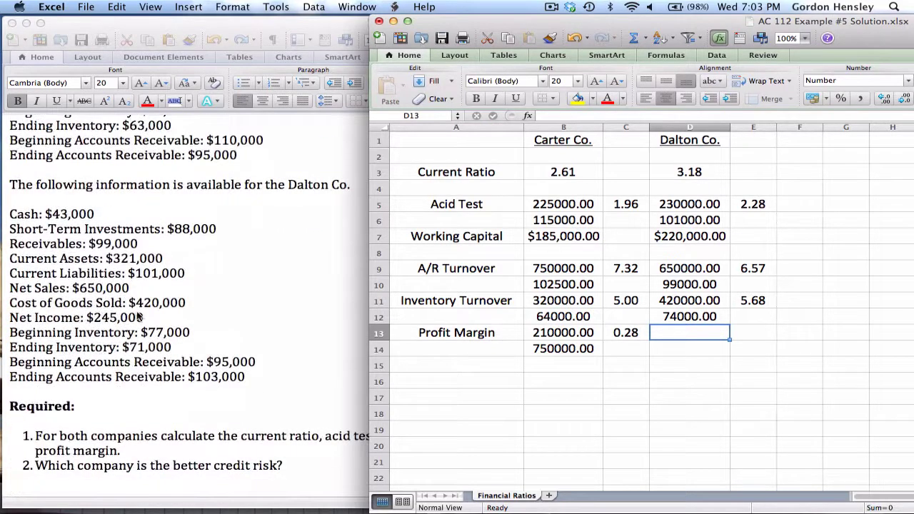
{"action": "type", "text": "245000"}
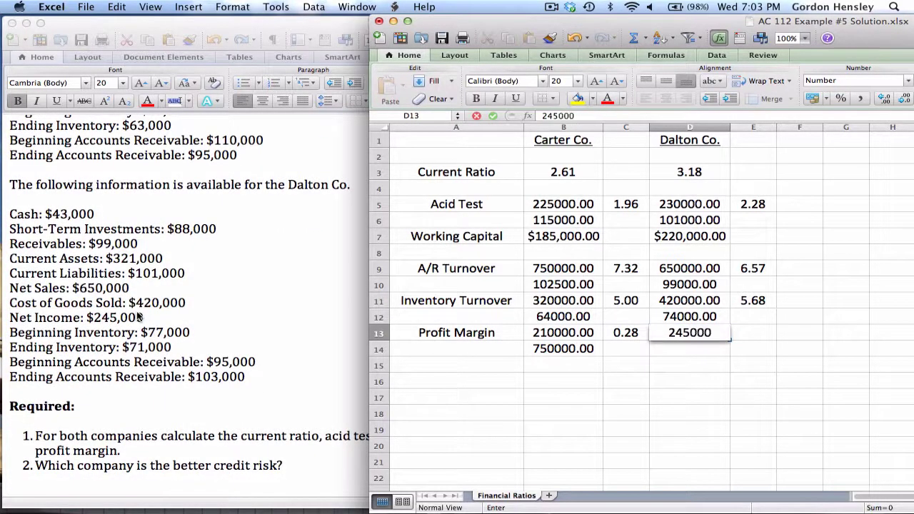
{"action": "key", "text": "Return"}
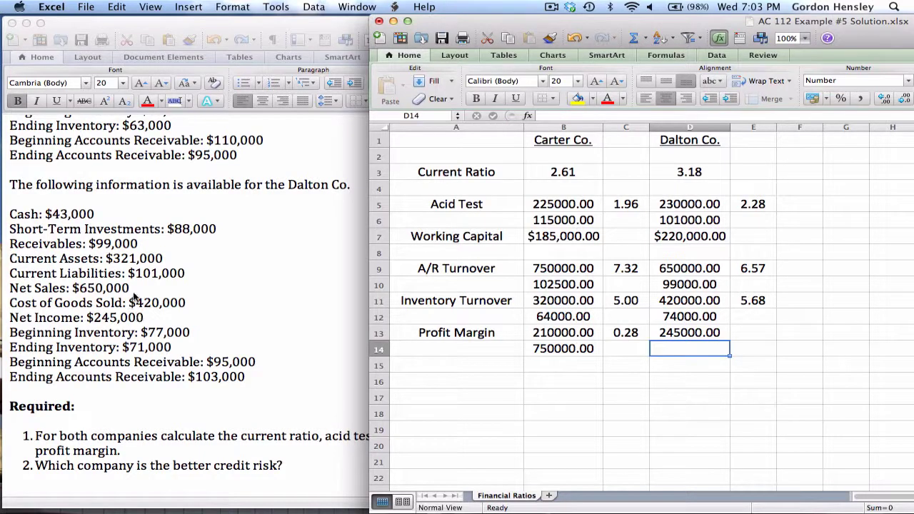
{"action": "type", "text": "650000"}
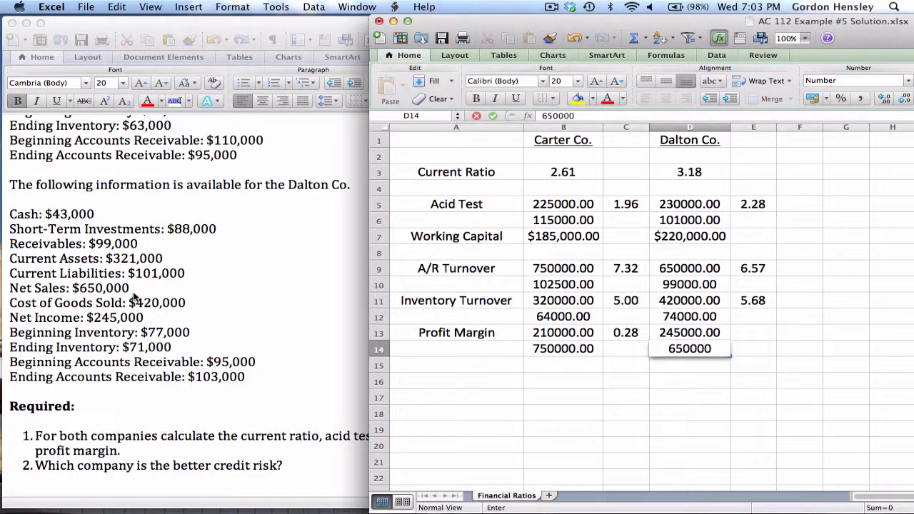
{"action": "key", "text": "Tab"}
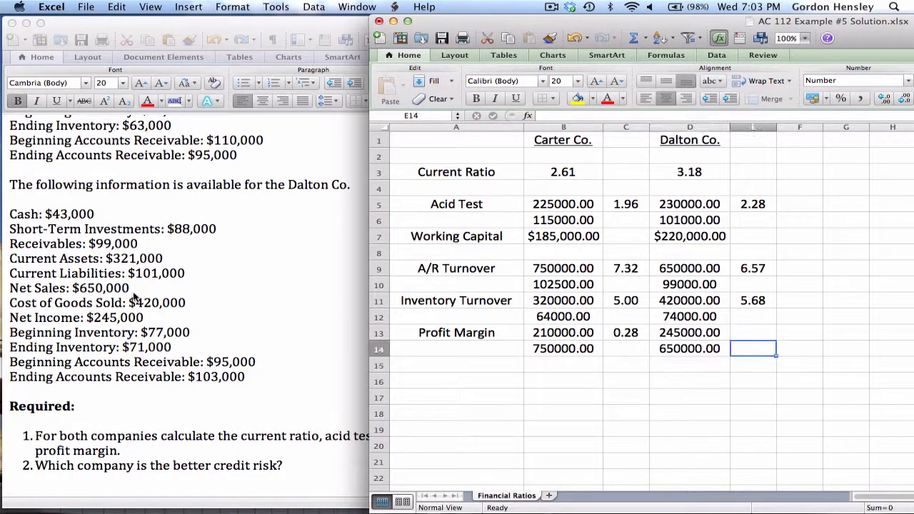
Calculate Dalton Co.'s profit margin in E13 with the formula =D13/D14.
{"action": "key", "text": "Up"}
{"action": "type", "text": "="}
{"action": "key", "text": "Left"}
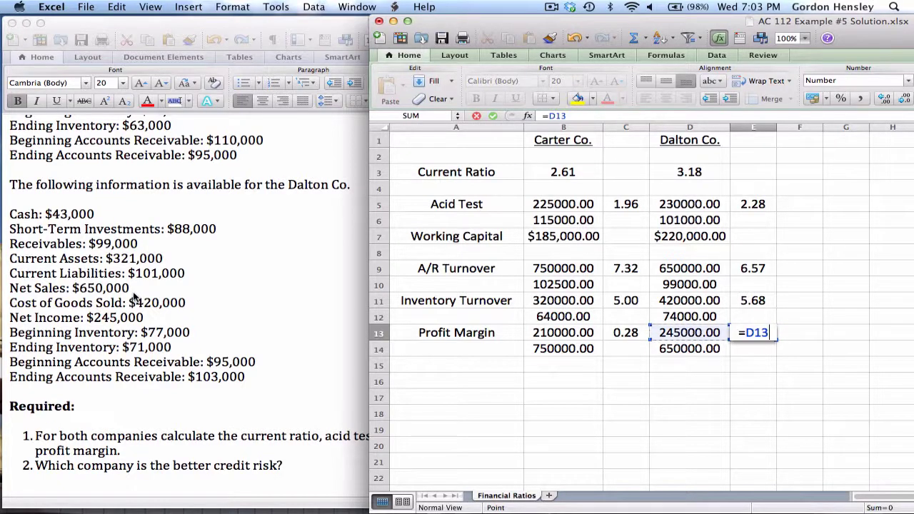
{"action": "type", "text": "/"}
{"action": "key", "text": "Down"}
{"action": "key", "text": "Left"}
{"action": "key", "text": "Return"}
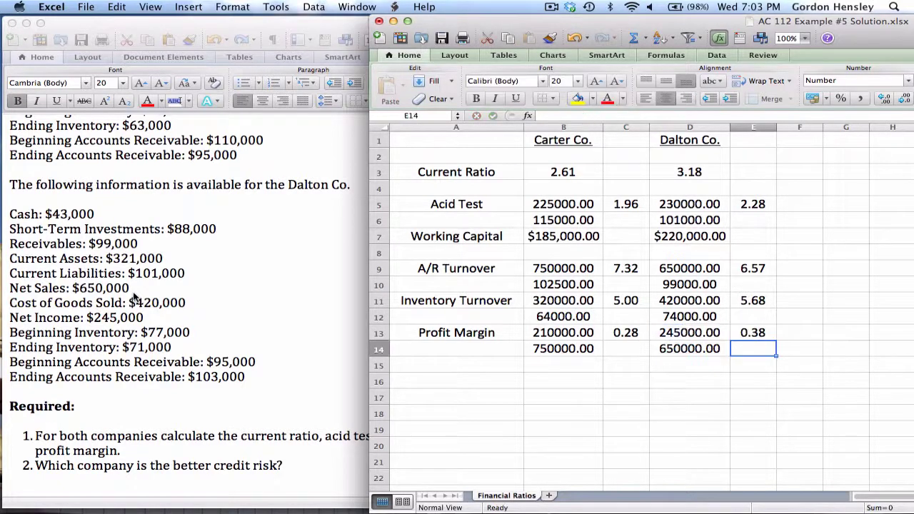
Compare the profit margins of Carter Co. in C13 and Dalton Co. in E13, and review Dalton Co.'s inventory turnover in E11.
{"action": "key", "text": "Left"}
{"action": "key", "text": "Left"}
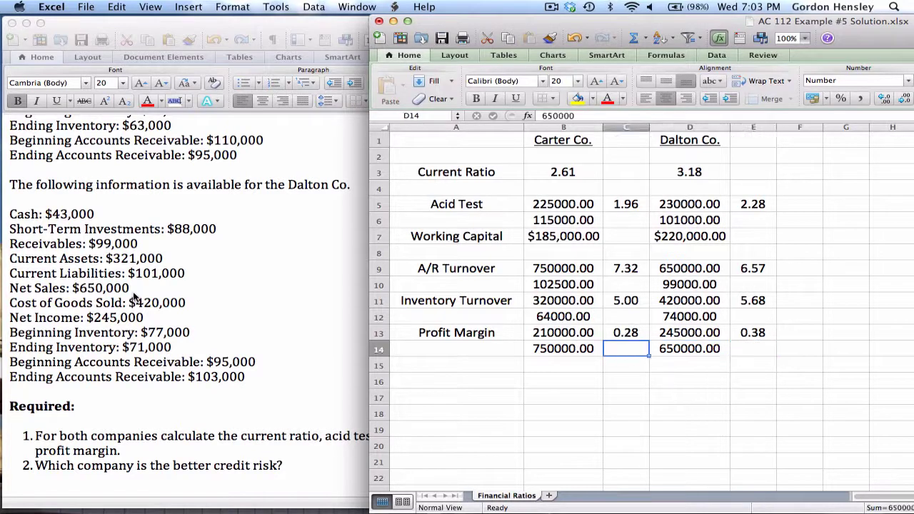
{"action": "key", "text": "Up"}
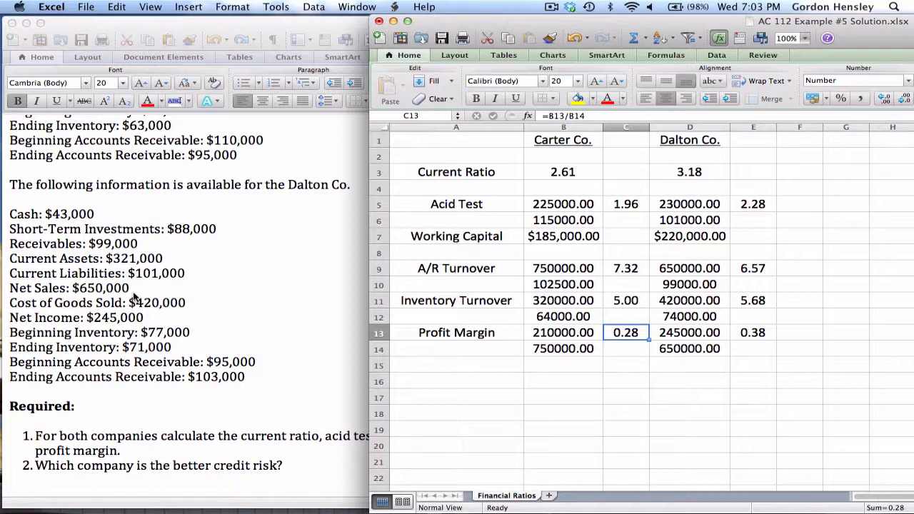
{"action": "key", "text": "Right"}
{"action": "key", "text": "Right"}
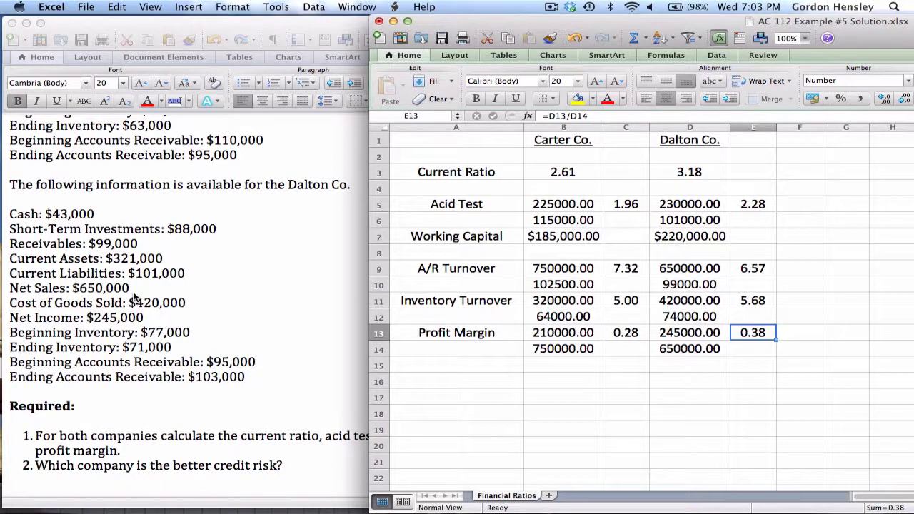
{"action": "key", "text": "Up"}
{"action": "key", "text": "Up"}
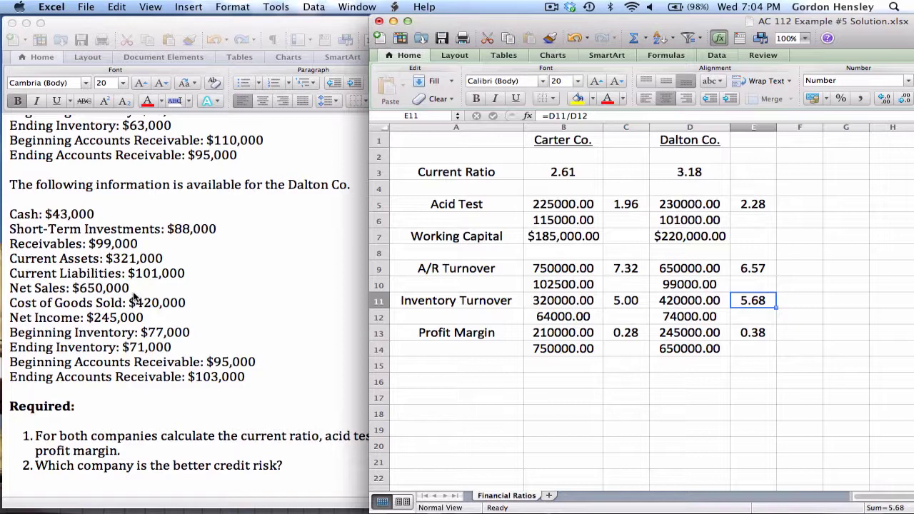
{"action": "key", "text": "Down"}
{"action": "key", "text": "Down"}
{"action": "key", "text": "Down"}
{"action": "key", "text": "Left"}
{"action": "key", "text": "Left"}
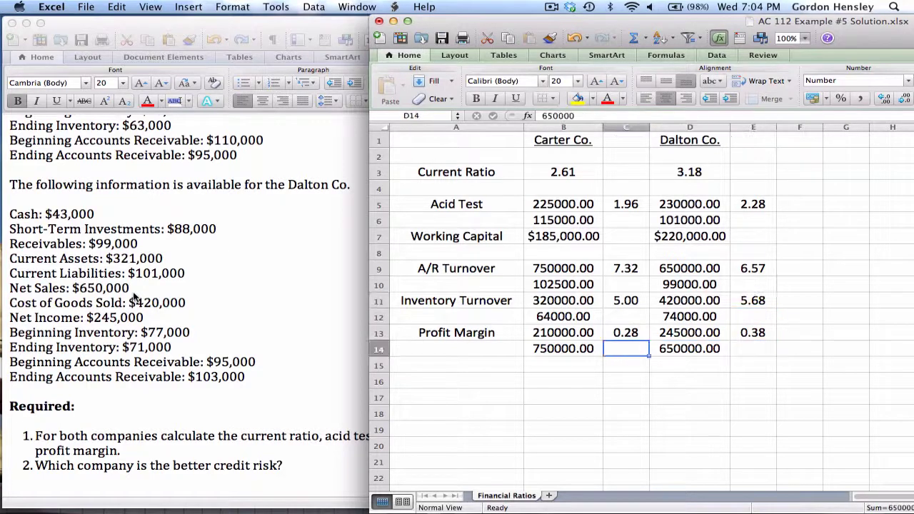
{"action": "key", "text": "Down"}
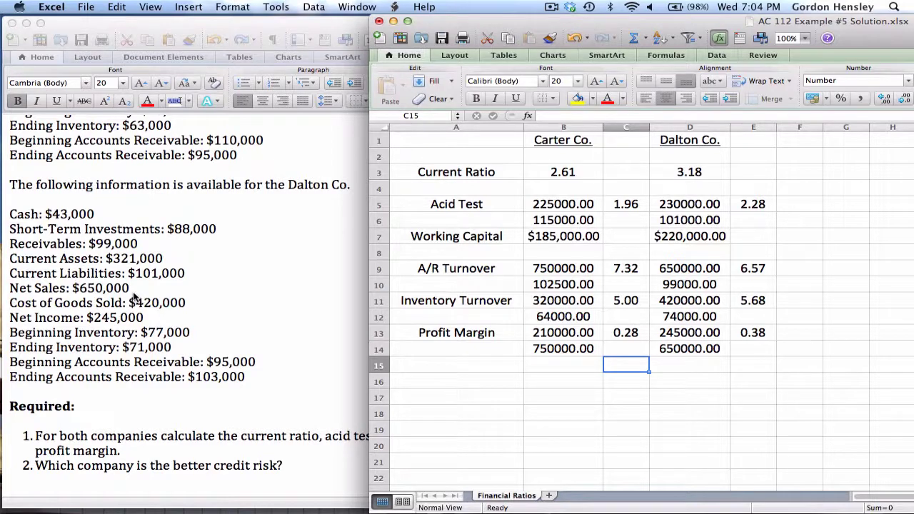
{"action": "key", "text": "Right"}
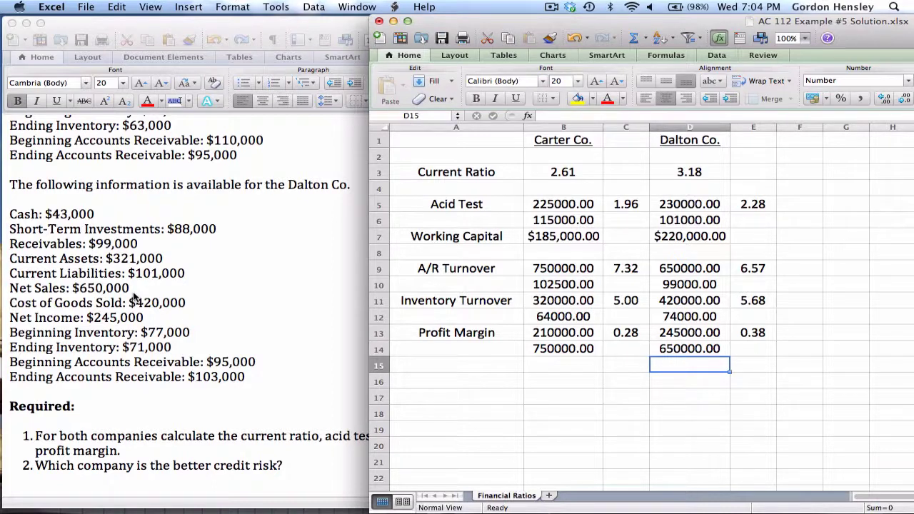
{"action": "key", "text": "Left"}
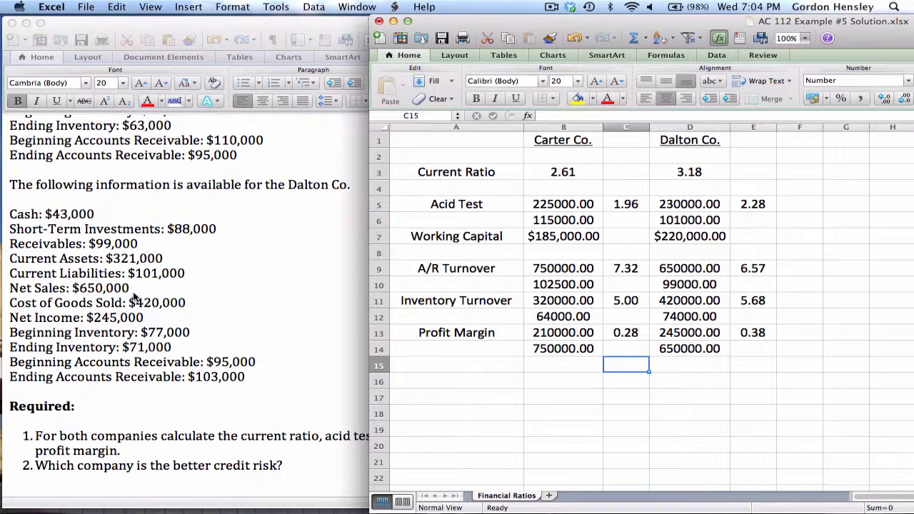
{"action": "key", "text": "Right"}
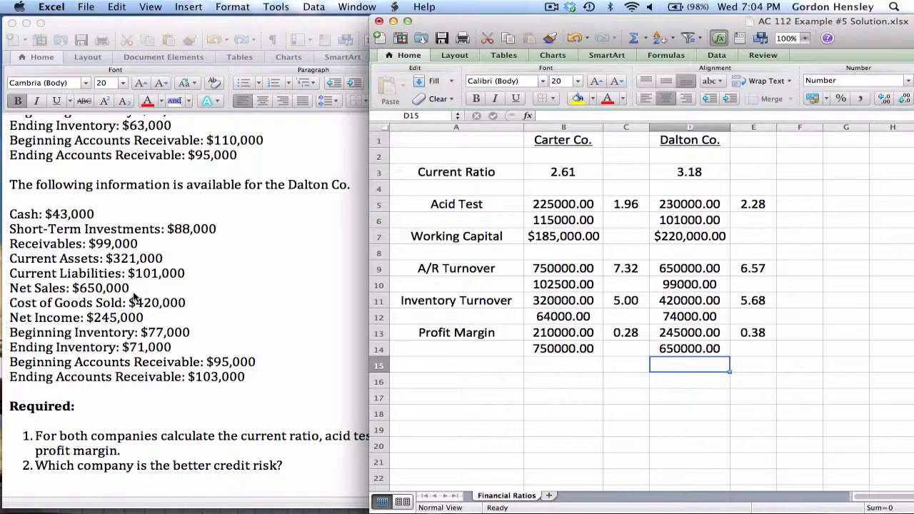